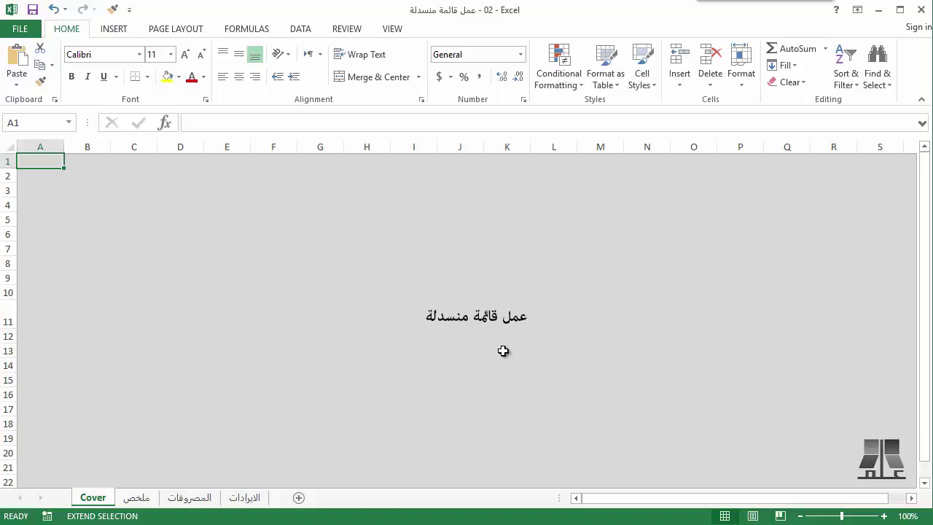
# - Turn off extend-selection mode and switch to the المصروفات expenses sheet
pyautogui.press('F8')
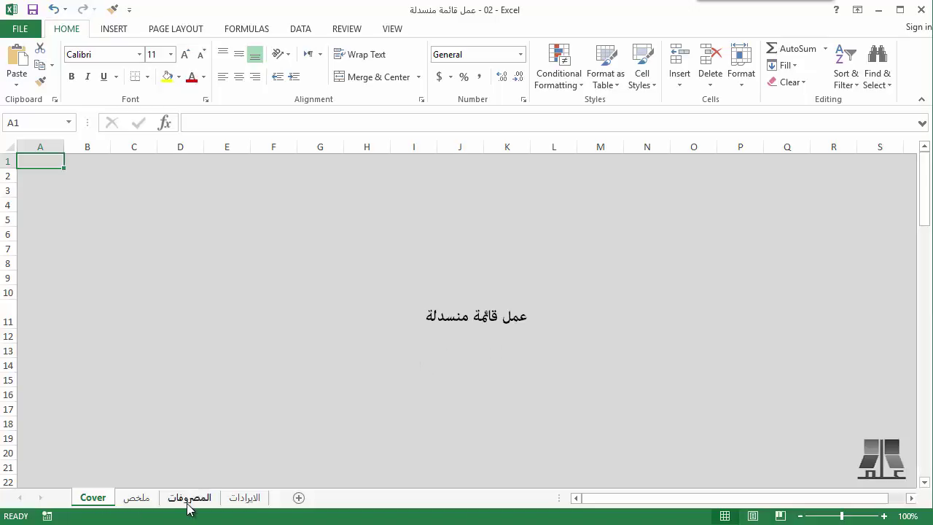
pyautogui.click(188, 498)
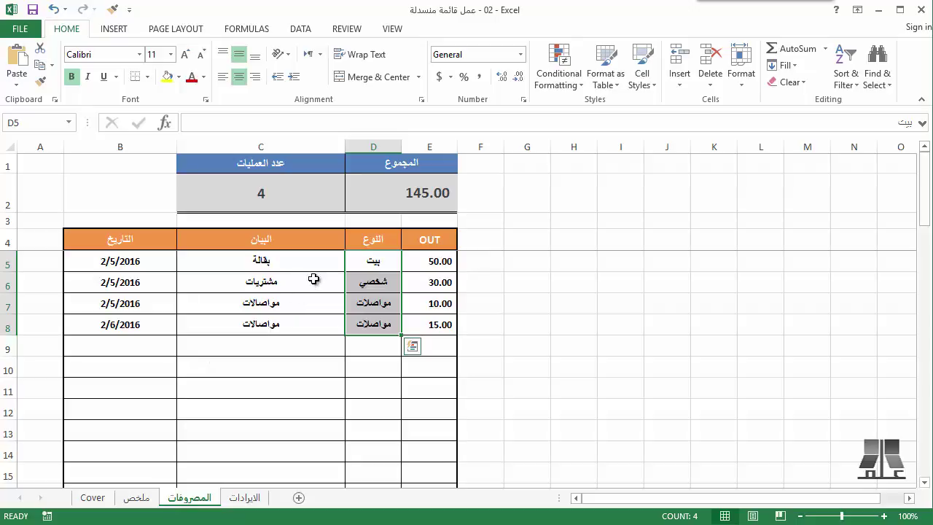
pyautogui.click(356, 265)
pyautogui.click(373, 289)
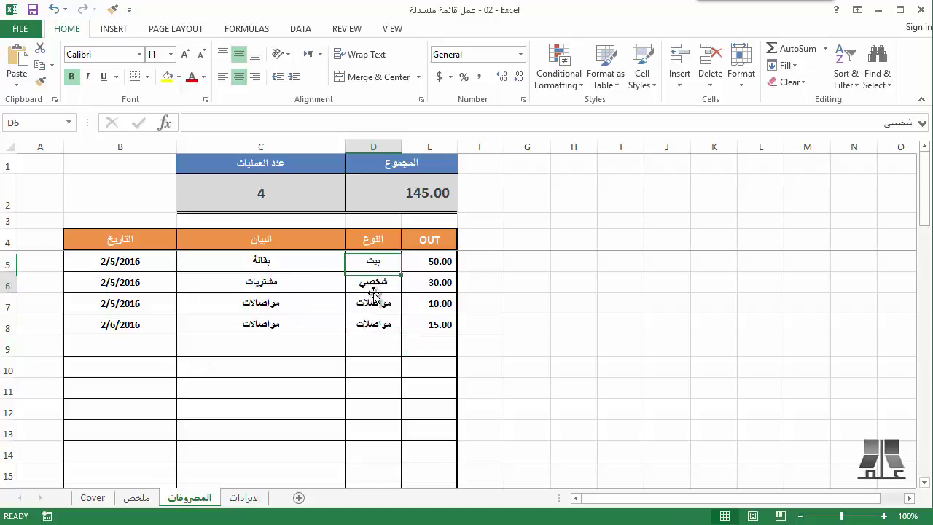
pyautogui.click(373, 302)
pyautogui.click(373, 323)
pyautogui.click(385, 262)
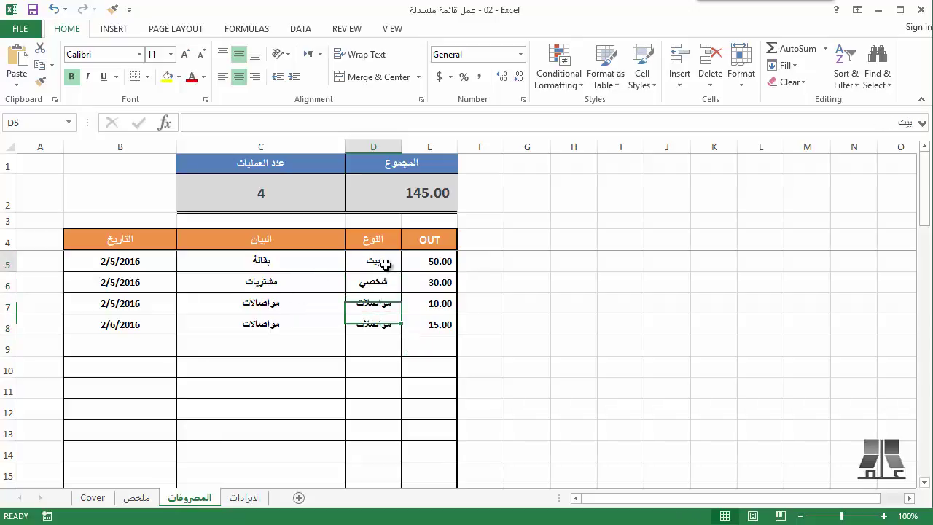
pyautogui.moveTo(384, 262); pyautogui.dragTo(374, 324)
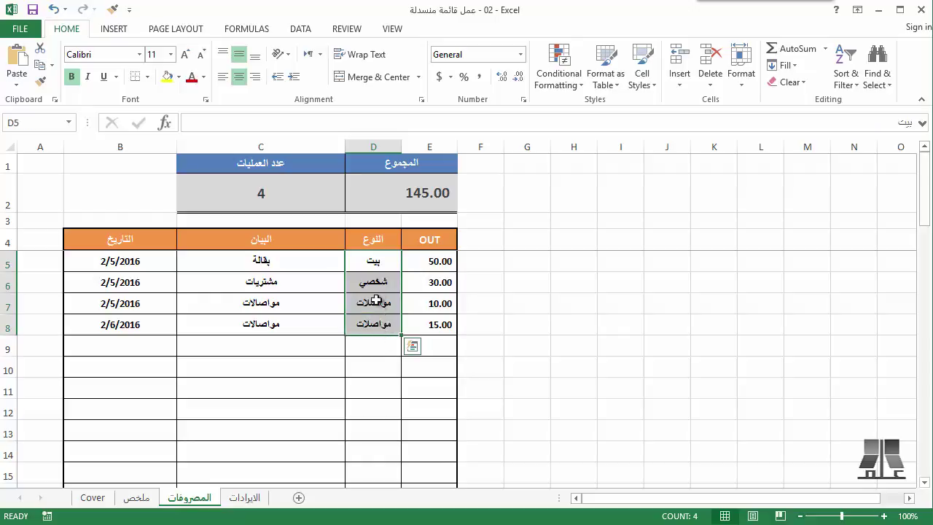
pyautogui.click(379, 348)
pyautogui.write('يسب')
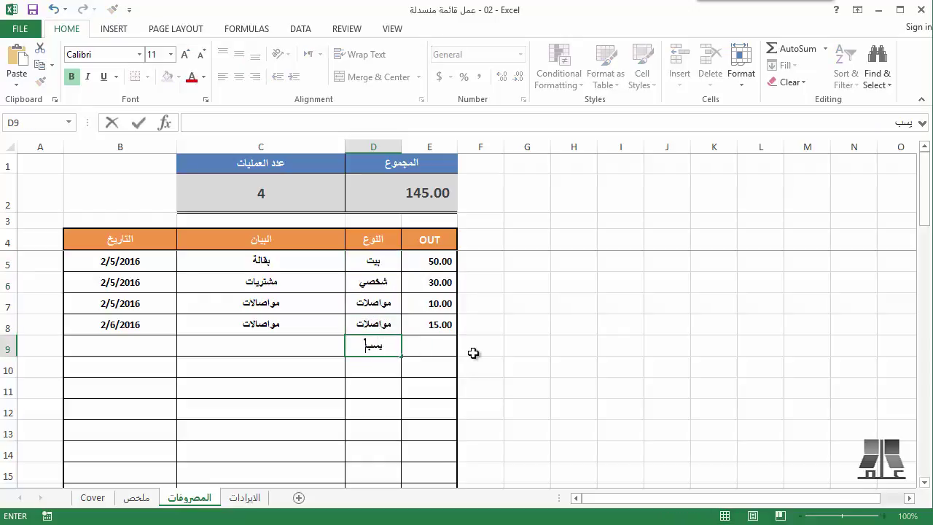
pyautogui.press('Return')
pyautogui.write('يسبس')
pyautogui.press('Return')
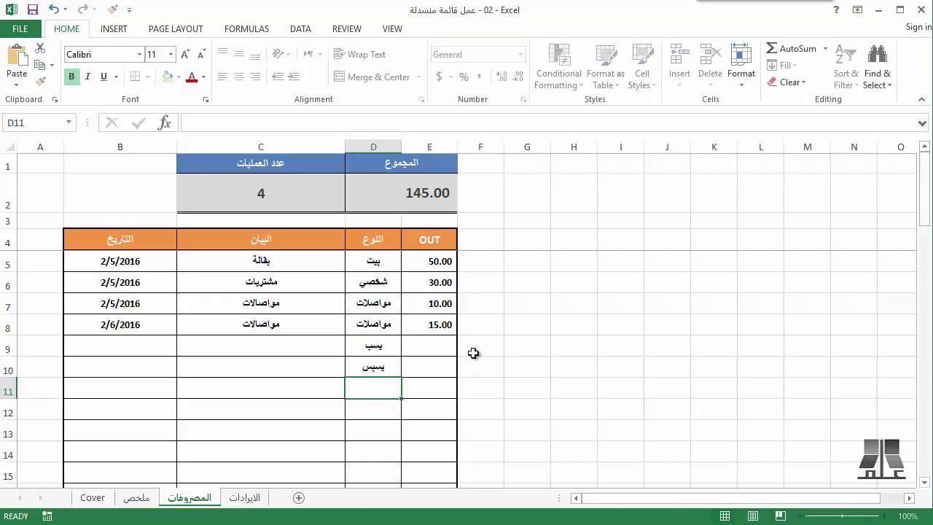
pyautogui.write('سب')
pyautogui.press('Return')
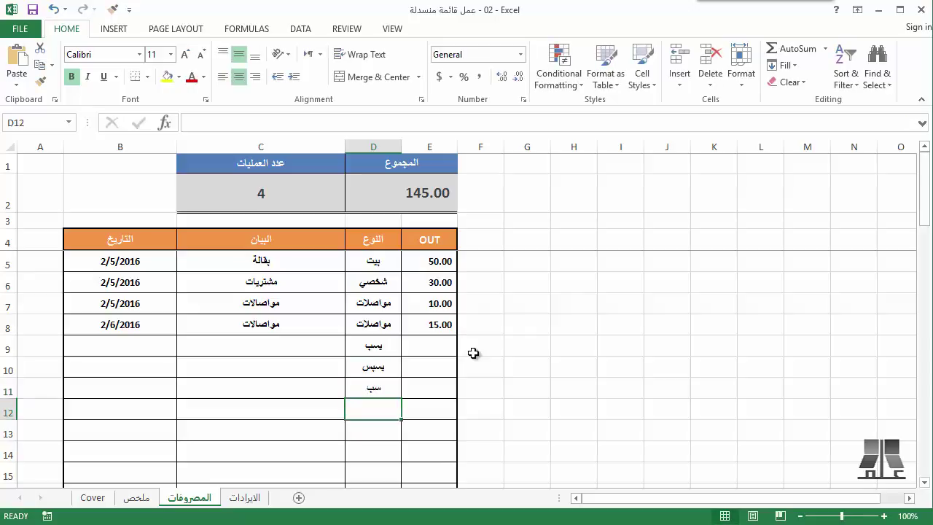
pyautogui.press('Up')
pyautogui.press('Up')
pyautogui.press('Up')
pyautogui.press('Up')
pyautogui.press('Up')
pyautogui.press('Up')
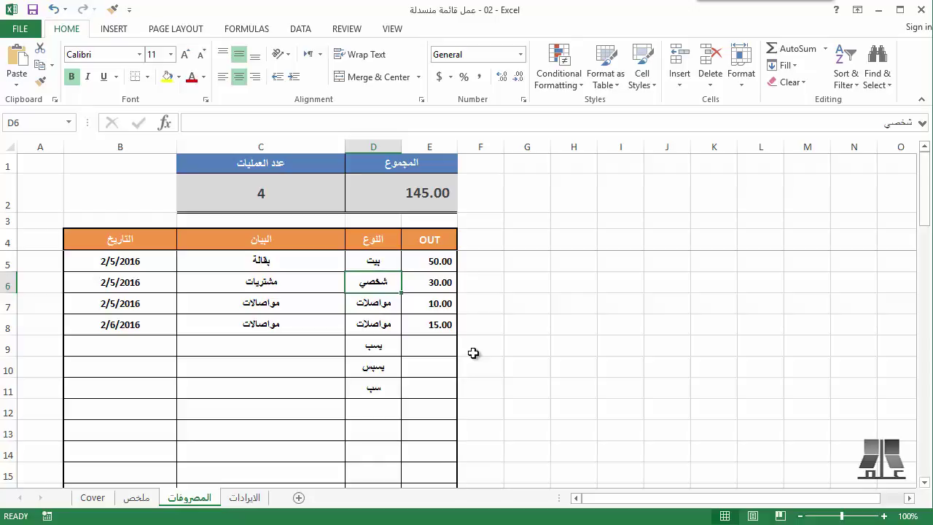
pyautogui.press('Down')
pyautogui.press('Down')
pyautogui.press('Down')
pyautogui.hotkey('shift', 'Down')
pyautogui.hotkey('shift', 'Down')
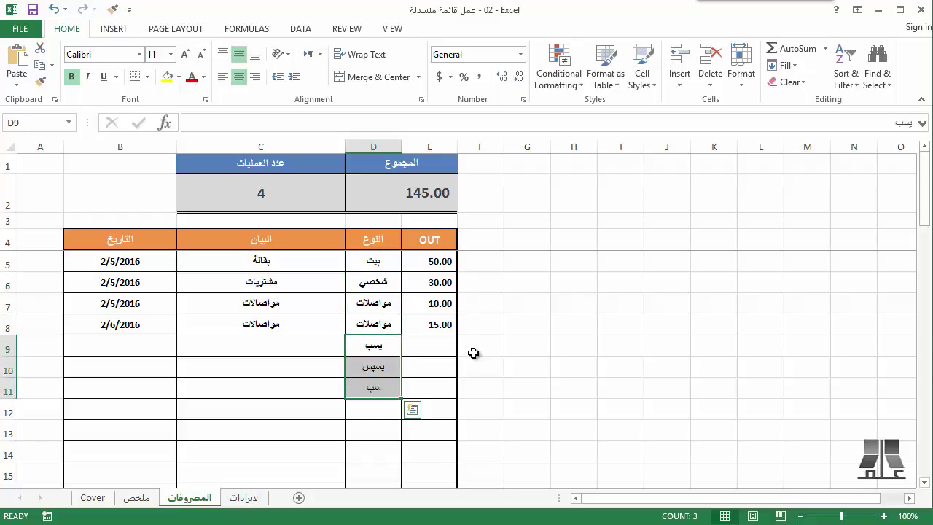
pyautogui.press('Delete')
pyautogui.click(477, 351)
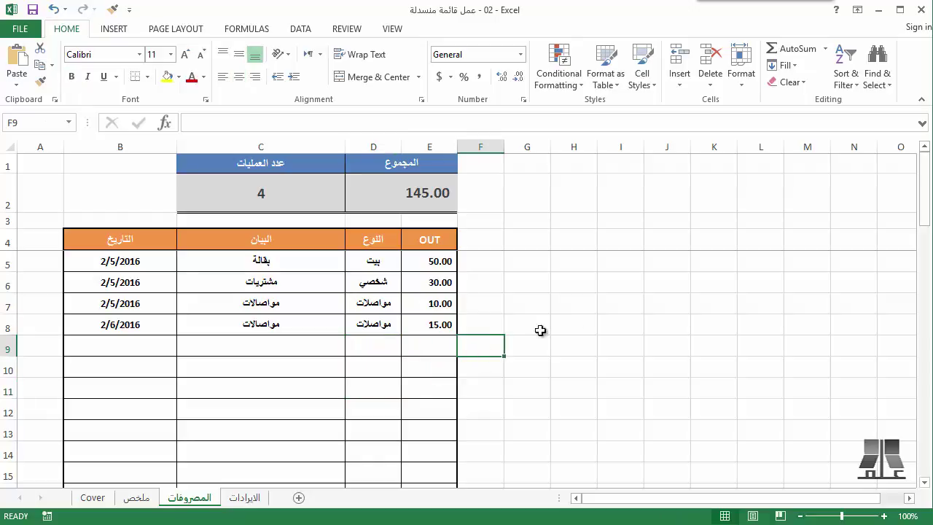
pyautogui.click(589, 324)
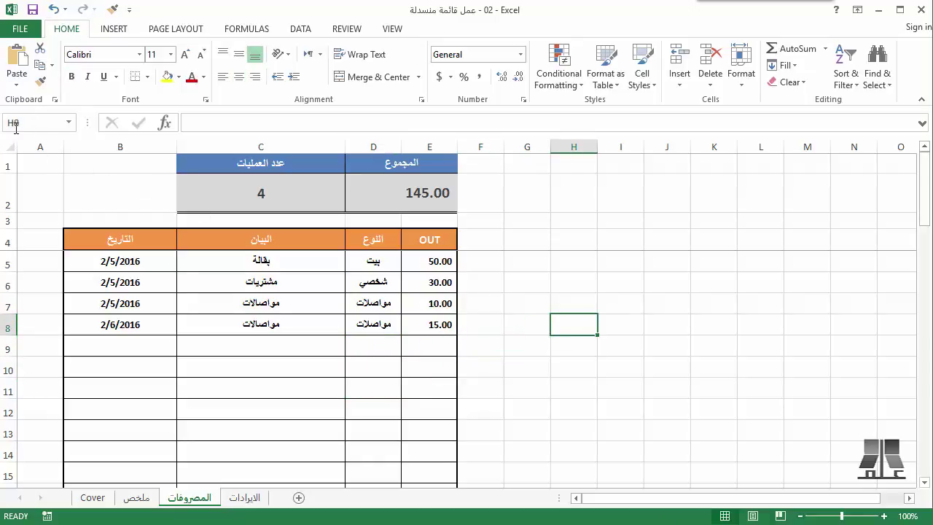
# - Use the Name Box to jump to H1:H50, L11 and A2
pyautogui.click(222, 385)
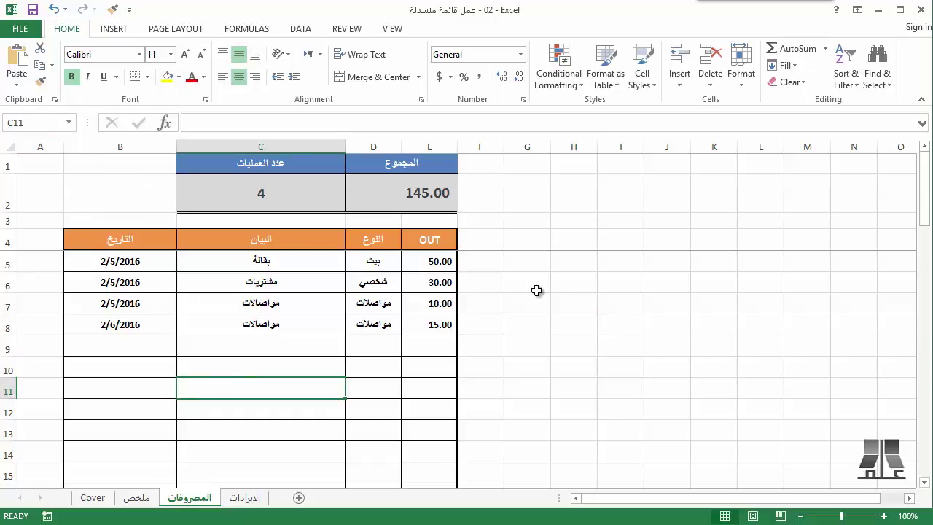
pyautogui.moveTo(558, 281); pyautogui.dragTo(566, 391)
pyautogui.write('H1:')
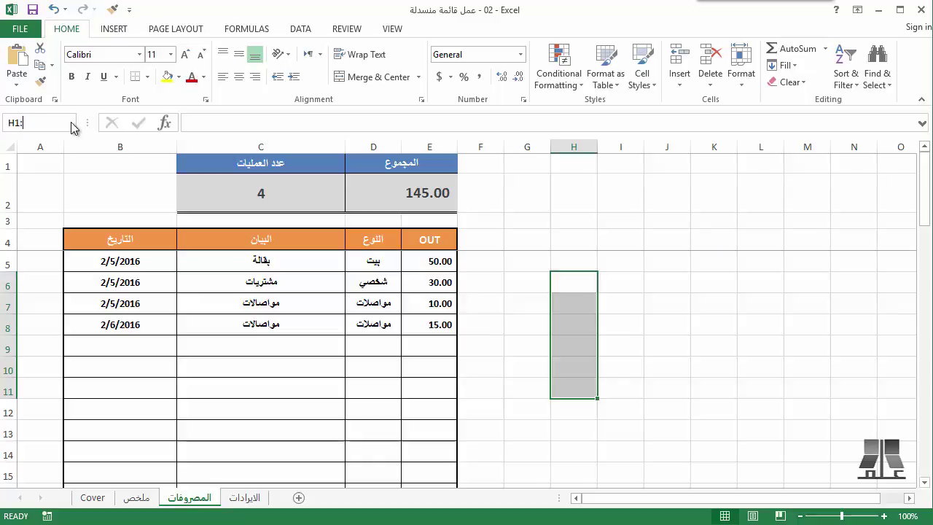
pyautogui.write('H50')
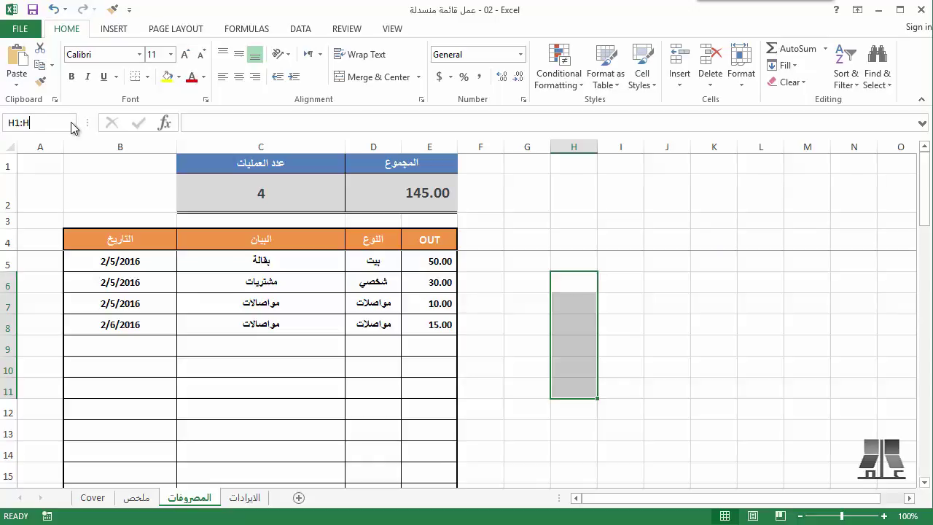
pyautogui.press('Return')
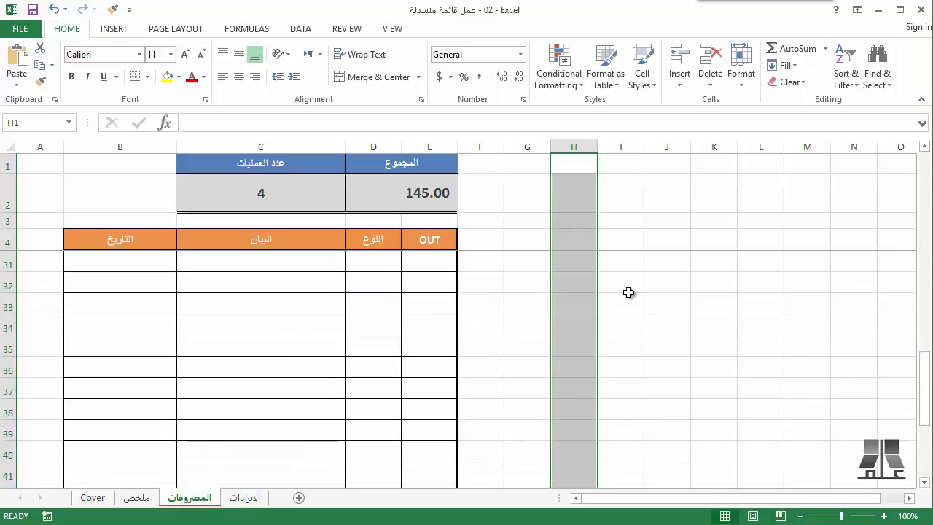
pyautogui.scroll(12, 629, 291)
pyautogui.click(33, 125)
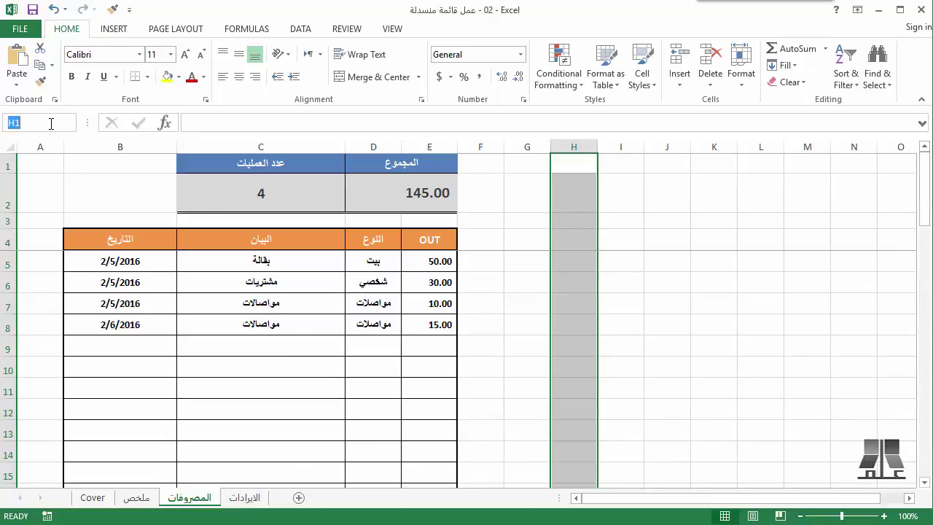
pyautogui.write('L')
pyautogui.write('1')
pyautogui.press('Return')
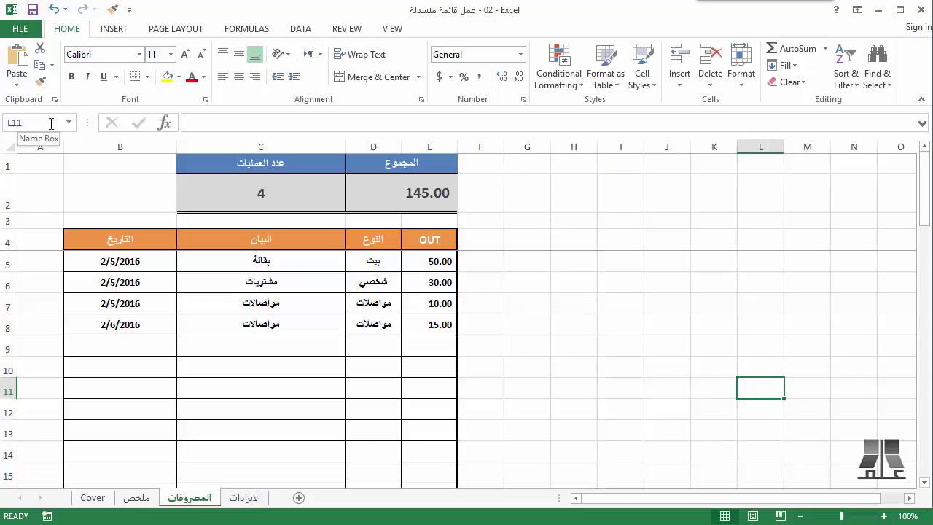
pyautogui.click(51, 123)
pyautogui.write('A')
pyautogui.write('A2')
pyautogui.press('Return')
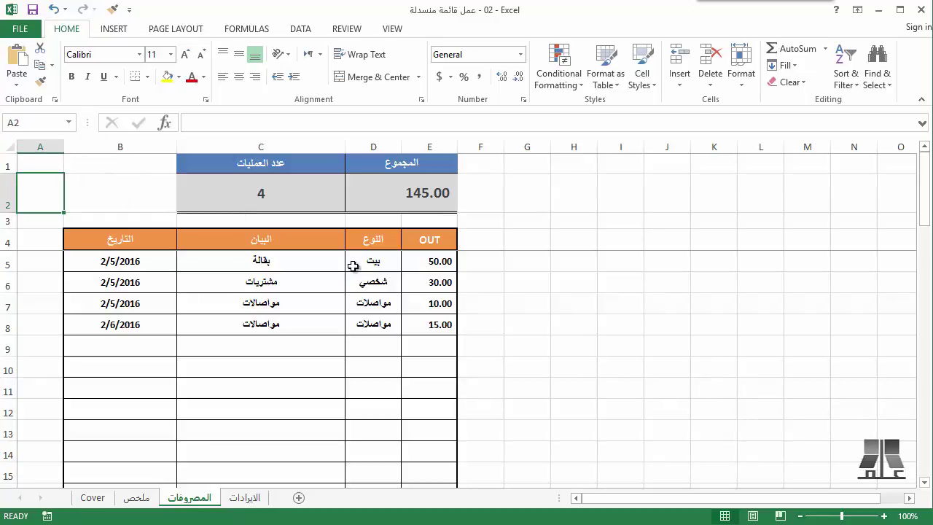
# - Check the type entries D5:D8 and cell D9, then add a new blank worksheet
pyautogui.click(542, 202)
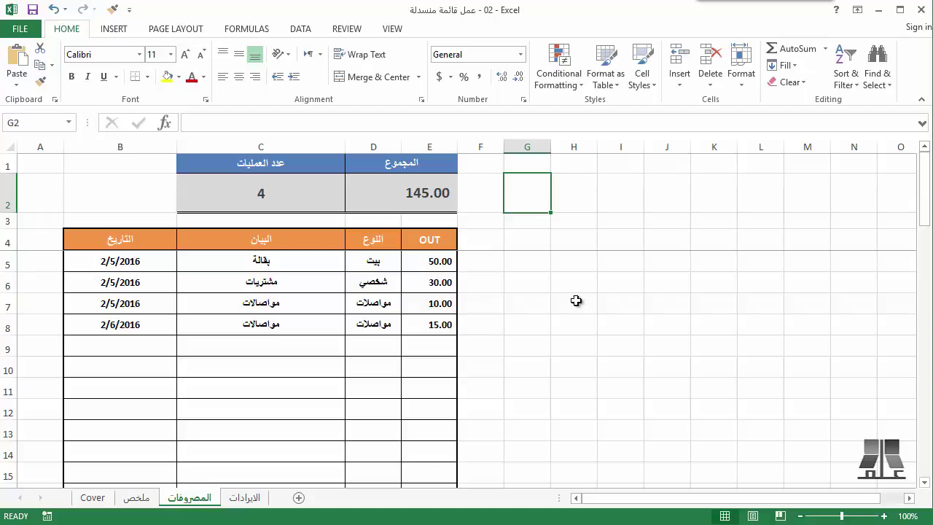
pyautogui.click(607, 365)
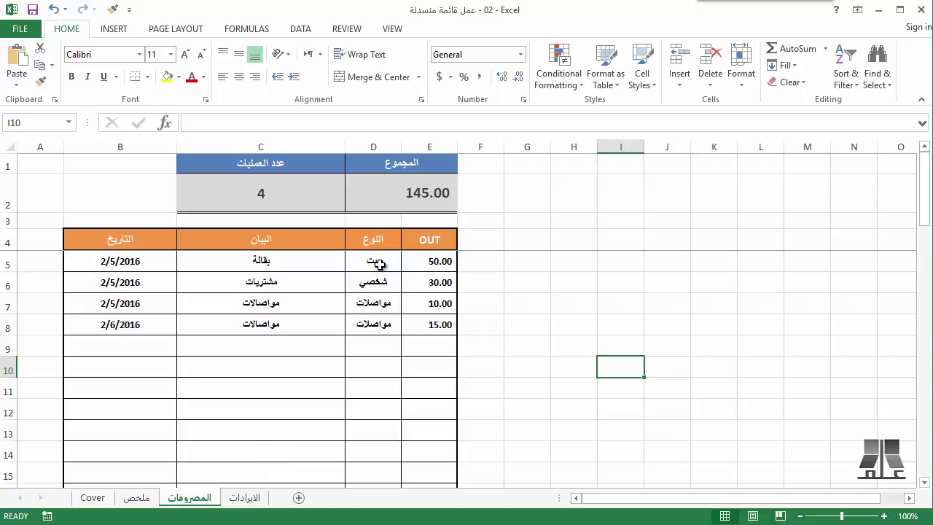
pyautogui.moveTo(375, 261); pyautogui.dragTo(375, 324)
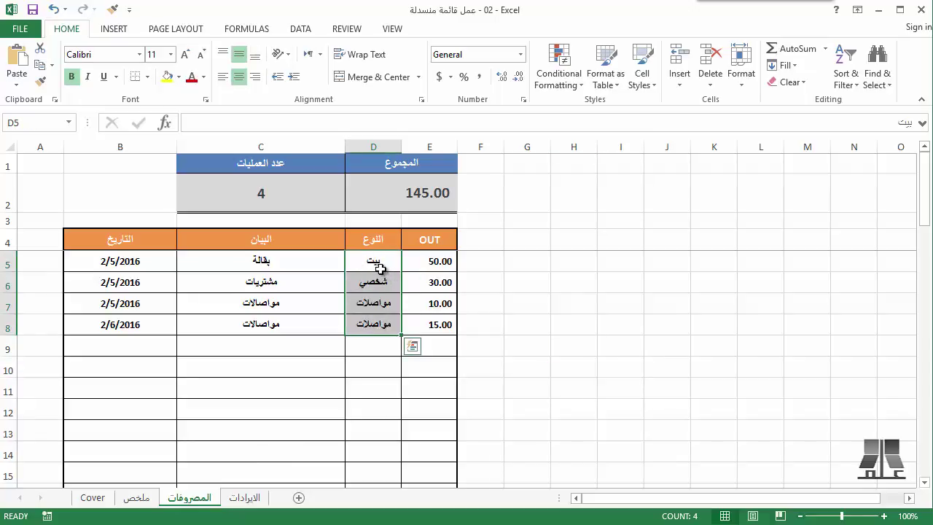
pyautogui.click(378, 347)
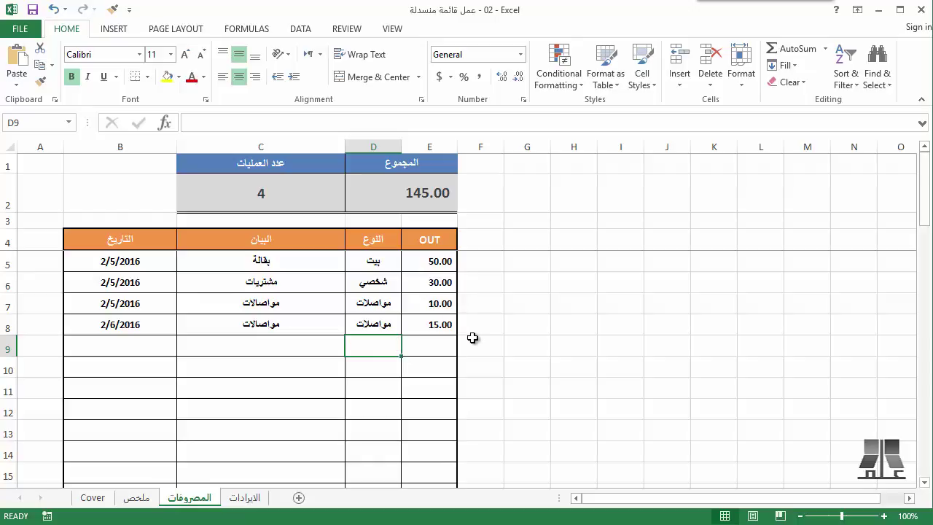
pyautogui.click(298, 497)
# - Move the new sheet to the end after الايرادات and rename it التصنيفات
pyautogui.moveTo(248, 502); pyautogui.dragTo(320, 498)
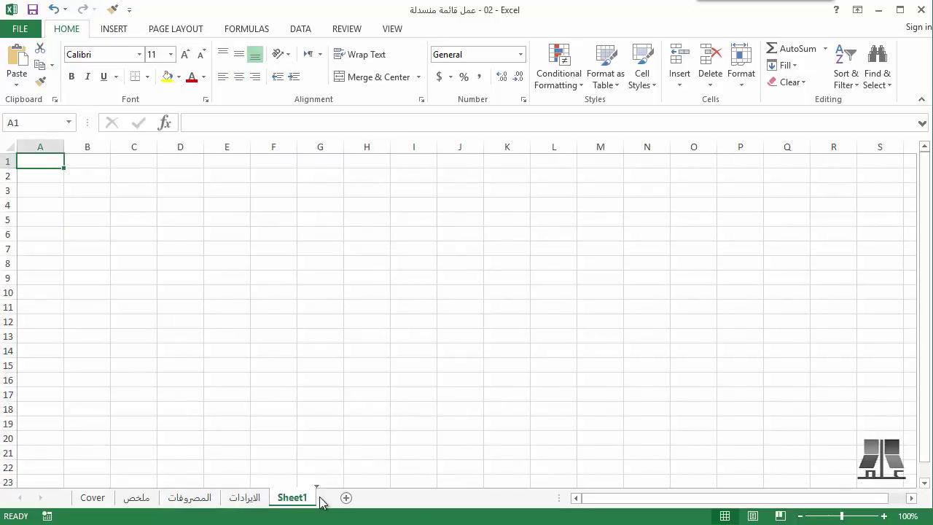
pyautogui.doubleClick(293, 497)
pyautogui.write('التصنيفات')
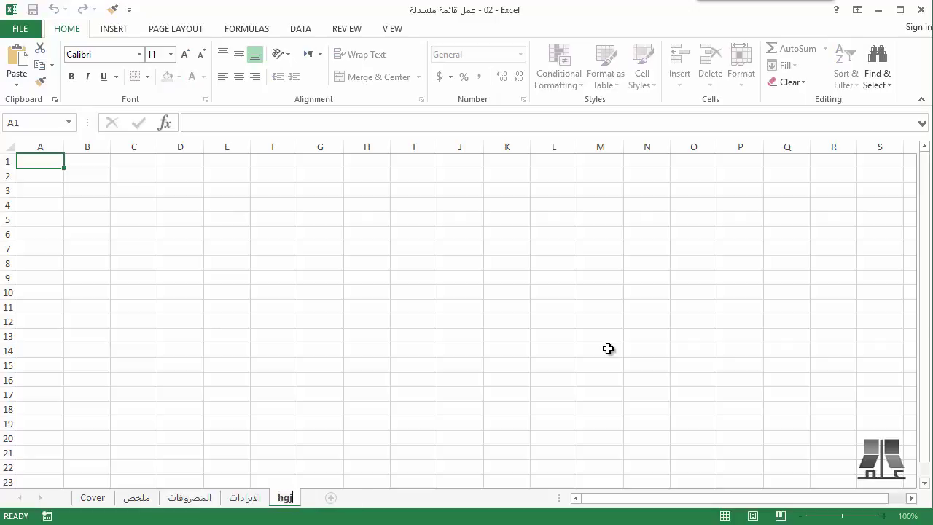
pyautogui.press('Return')
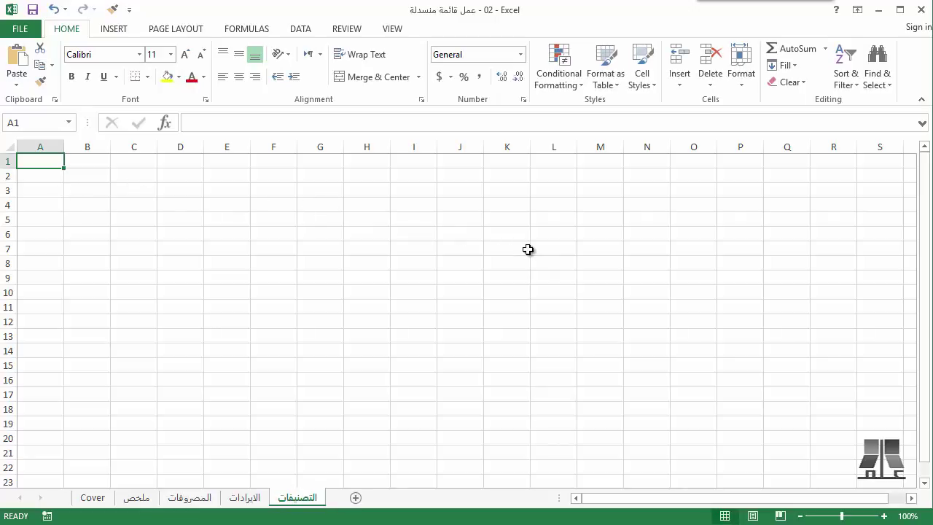
# - Enter نوع, بيت, شخصي, مواصلات and تسلية down A1:A5
pyautogui.write('نوع')
pyautogui.press('Return')
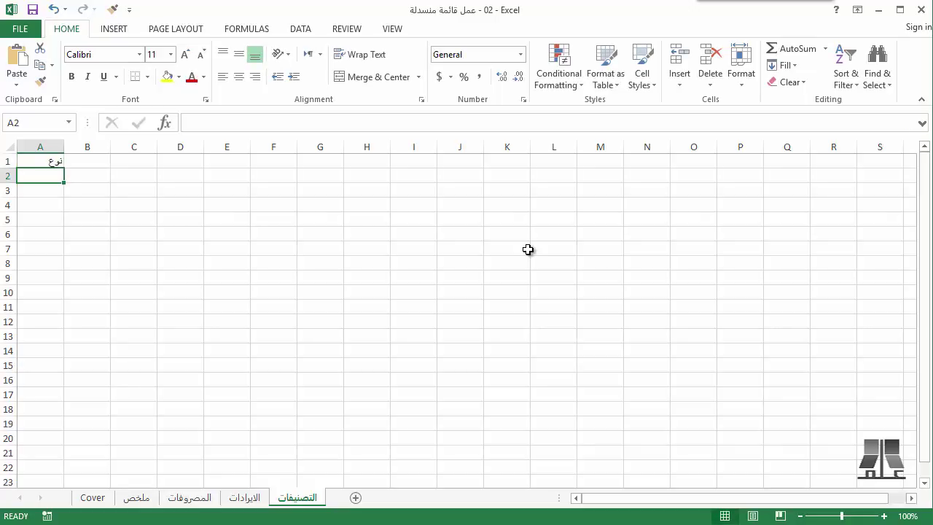
pyautogui.write('بيت')
pyautogui.press('Return')
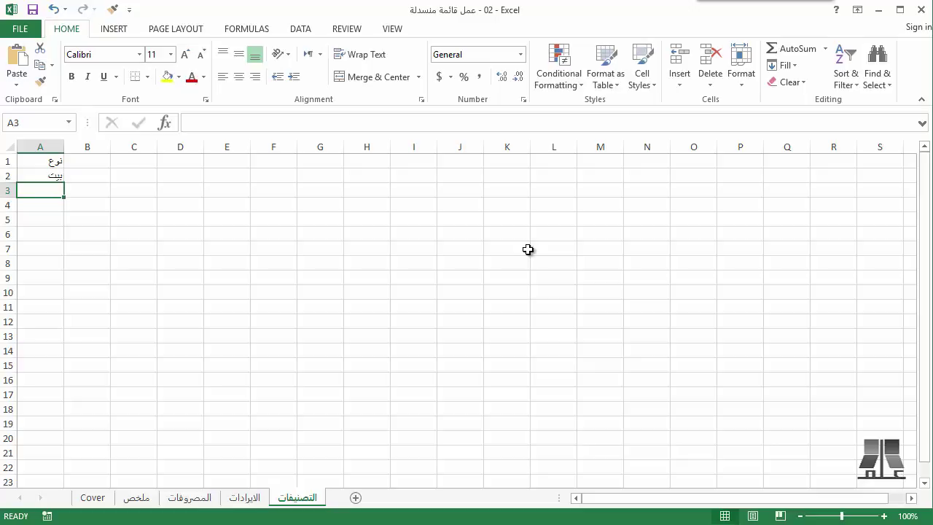
pyautogui.write('شخصي')
pyautogui.press('Return')
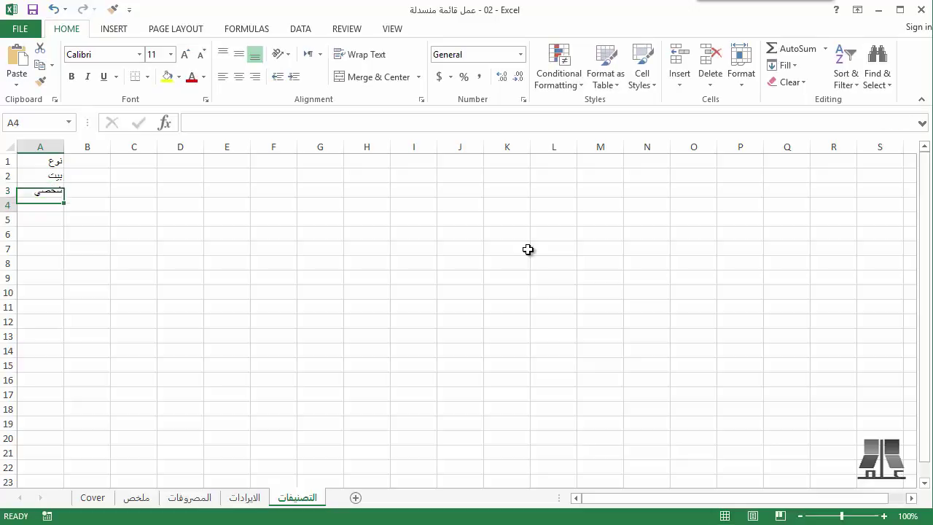
pyautogui.write('مواصلات')
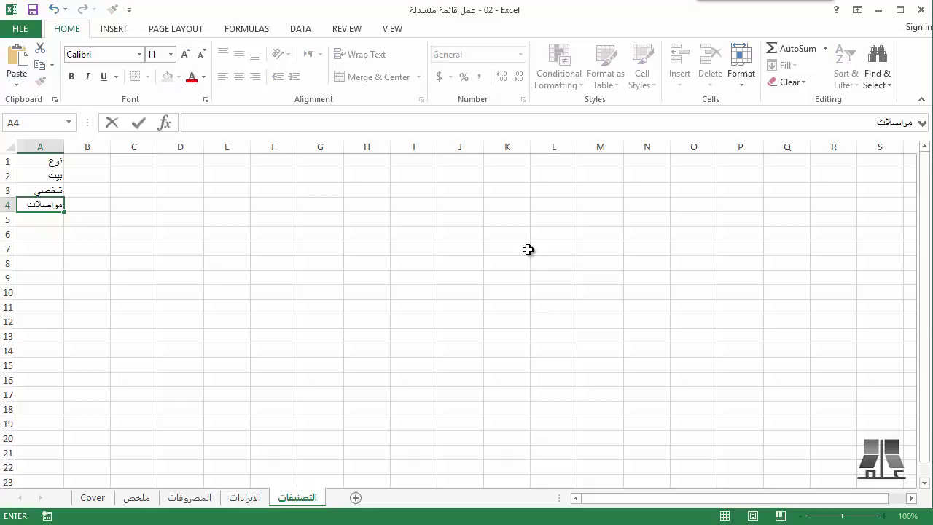
pyautogui.press('Return')
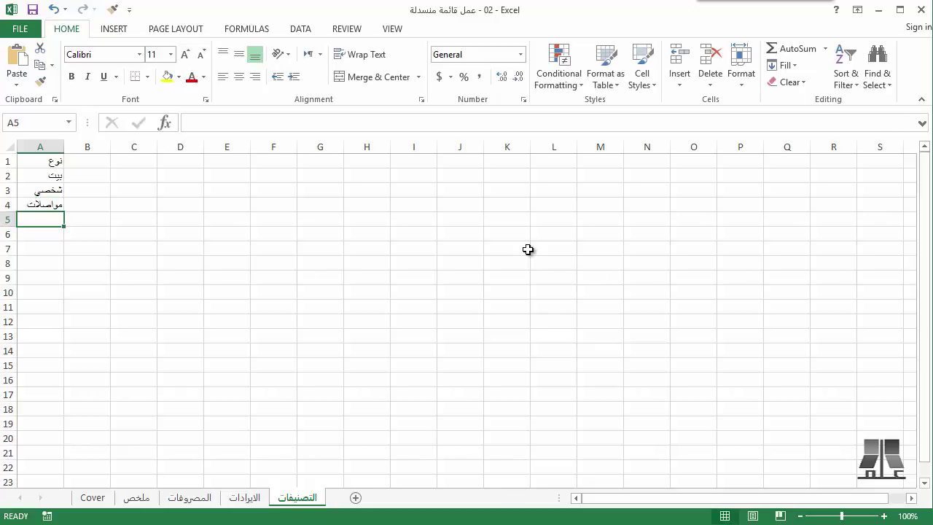
pyautogui.write('تسلية')
pyautogui.press('Return')
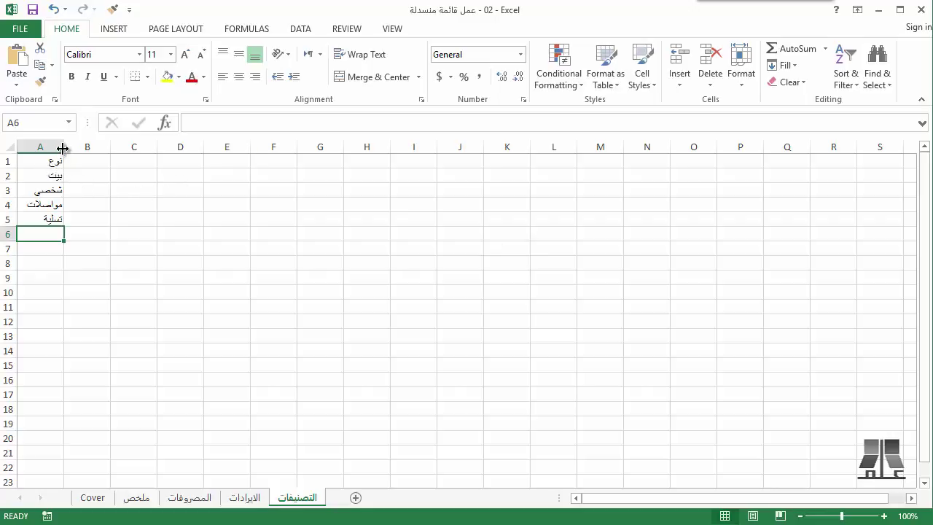
# - Widen column A, make all rows taller, and make the text middle-aligned, centred and bold
pyautogui.moveTo(64, 146)
pyautogui.mouseDown()
pyautogui.moveTo(75, 146)
pyautogui.moveTo(61, 214)
pyautogui.mouseUp()
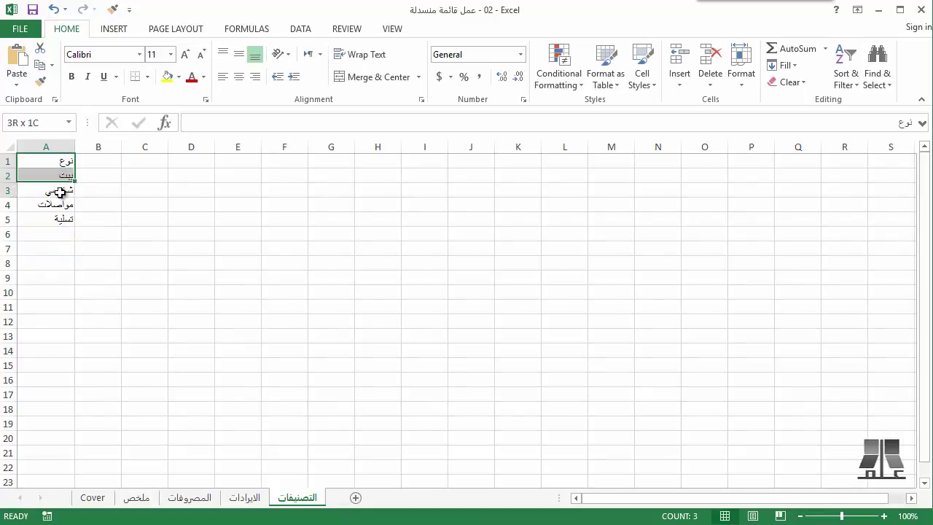
pyautogui.click(8, 147)
pyautogui.moveTo(7, 168); pyautogui.dragTo(47, 280)
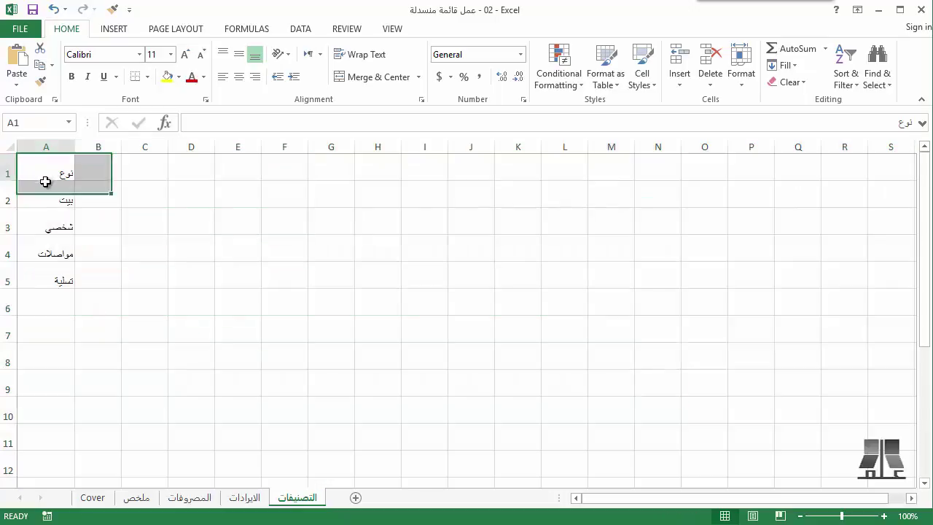
pyautogui.click(238, 54)
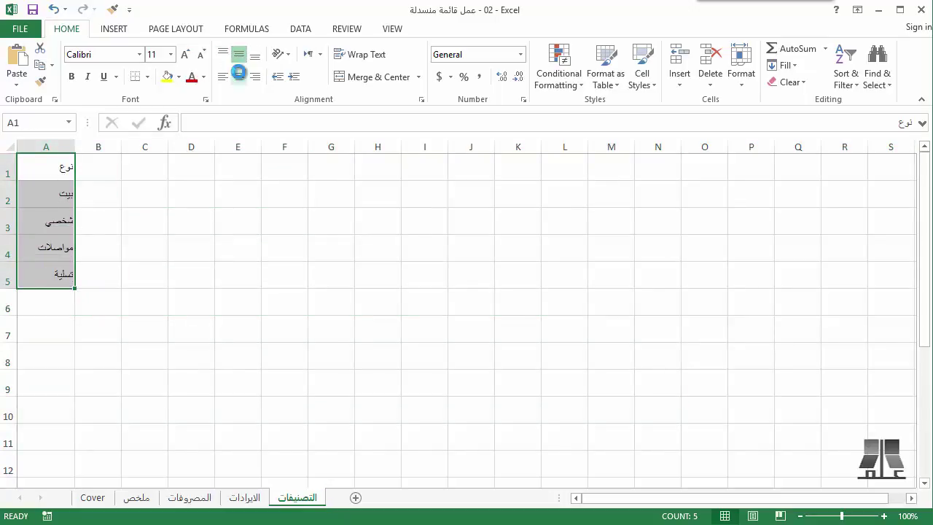
pyautogui.click(238, 76)
pyautogui.click(54, 167)
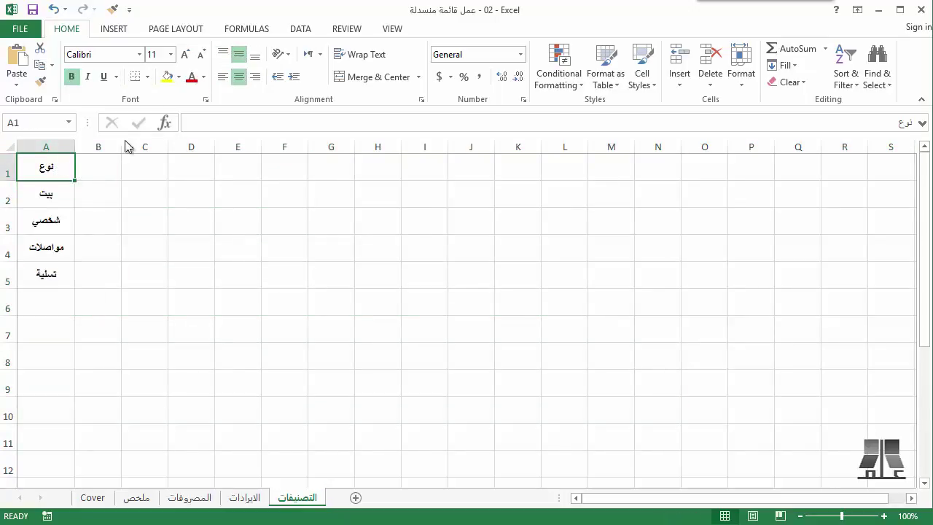
# - Give header cell A1 a dark red fill with white text
pyautogui.click(179, 76)
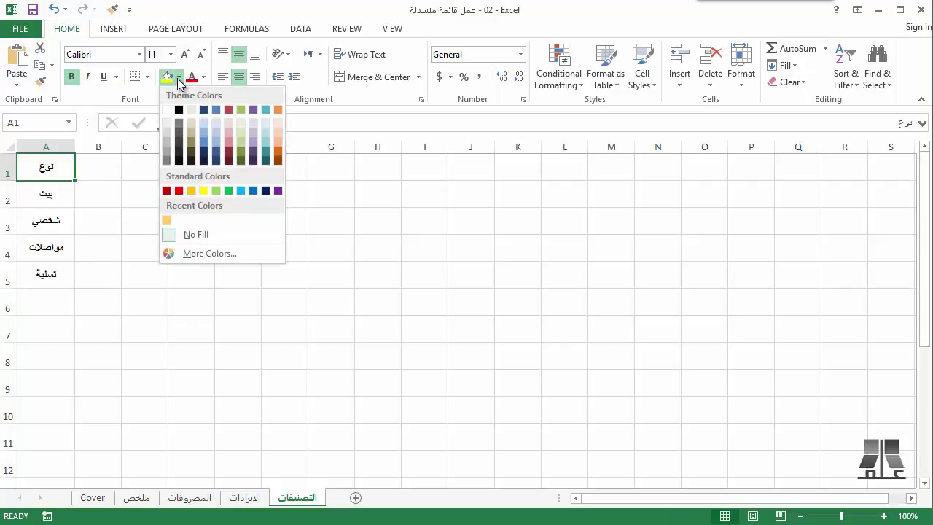
pyautogui.click(227, 110)
pyautogui.click(203, 77)
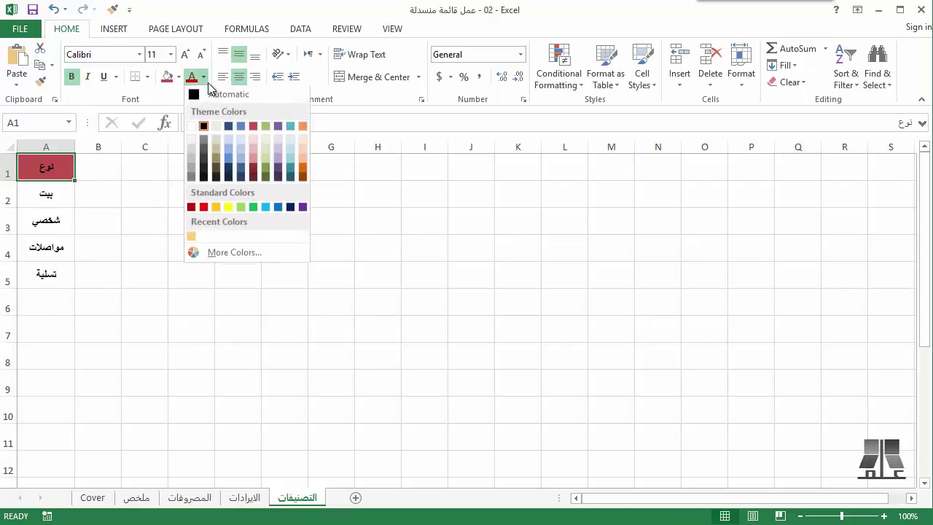
pyautogui.click(192, 125)
# - Apply All Borders to A1:A5, then select the entries A2:A5
pyautogui.moveTo(46, 166); pyautogui.dragTo(43, 272)
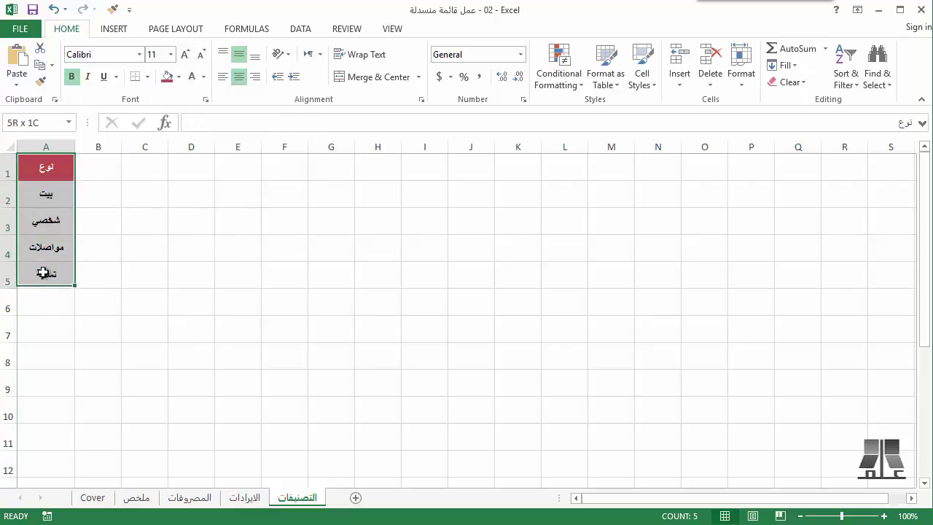
pyautogui.click(147, 76)
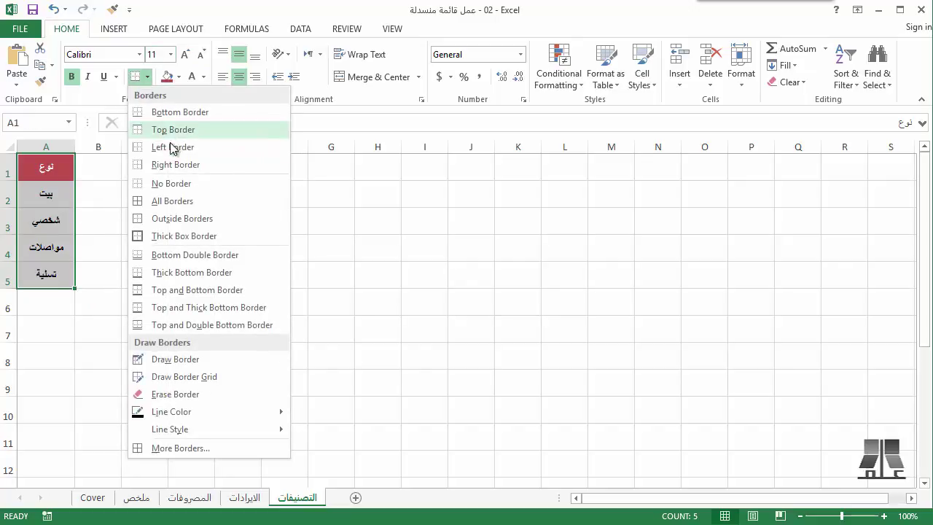
pyautogui.click(173, 201)
pyautogui.moveTo(45, 194); pyautogui.dragTo(48, 275)
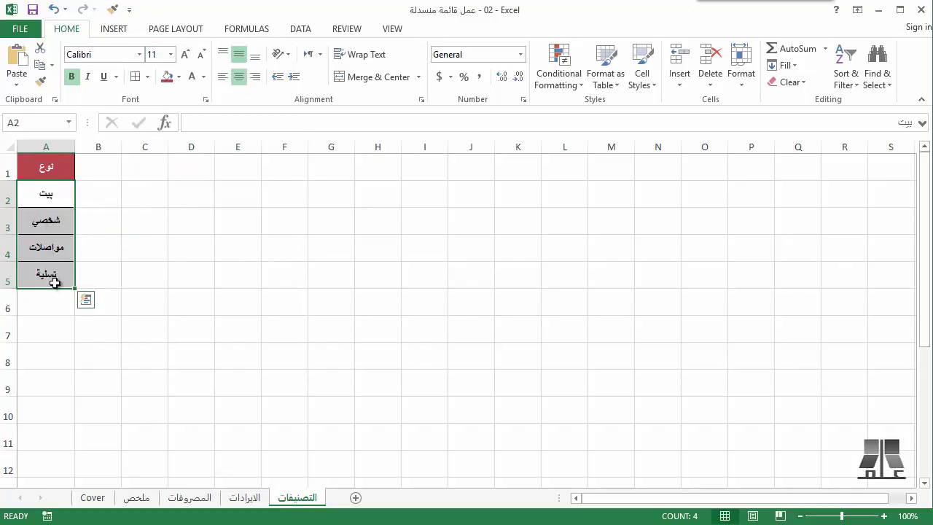
pyautogui.click(36, 127)
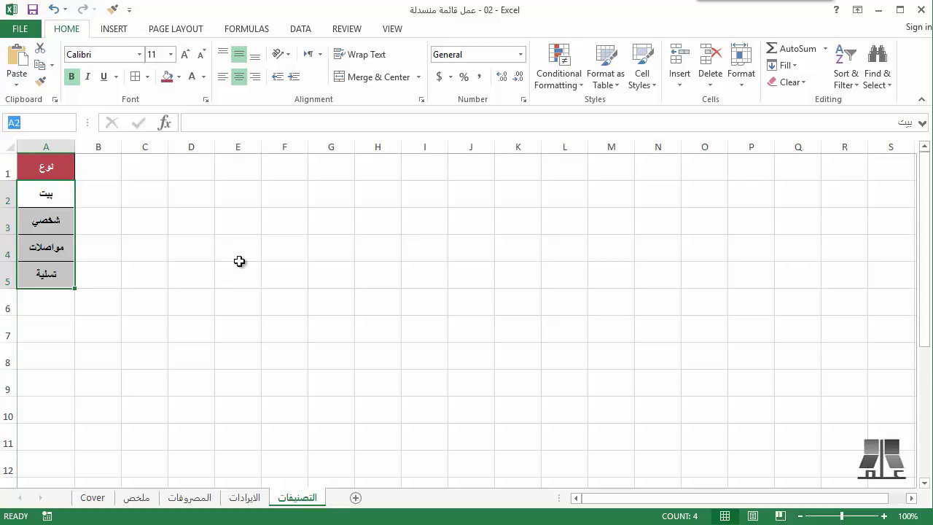
# - Name the selected category entries Category in the Name Box
pyautogui.press('super+space')
pyautogui.write('_')
pyautogui.press('Return')
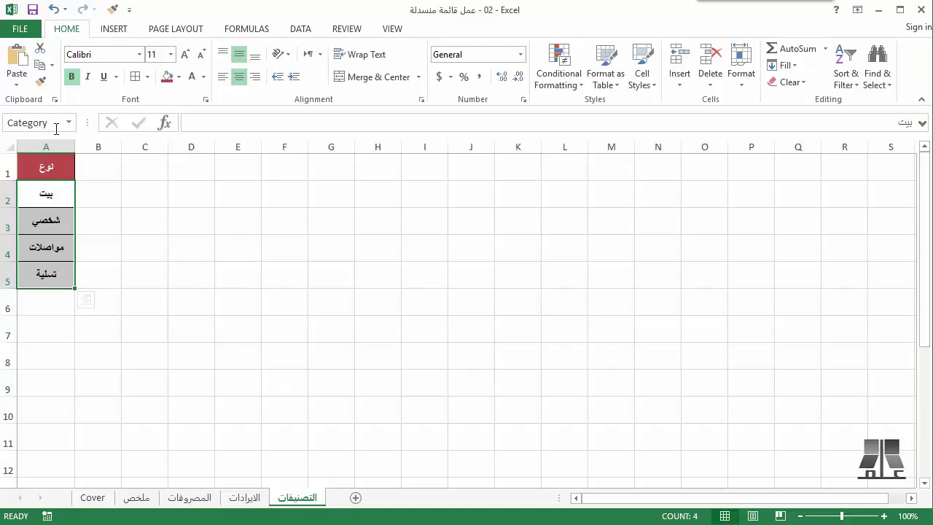
# - Confirm the name by reselecting A2:A5 and choosing Category from the Name Box list
pyautogui.click(40, 198)
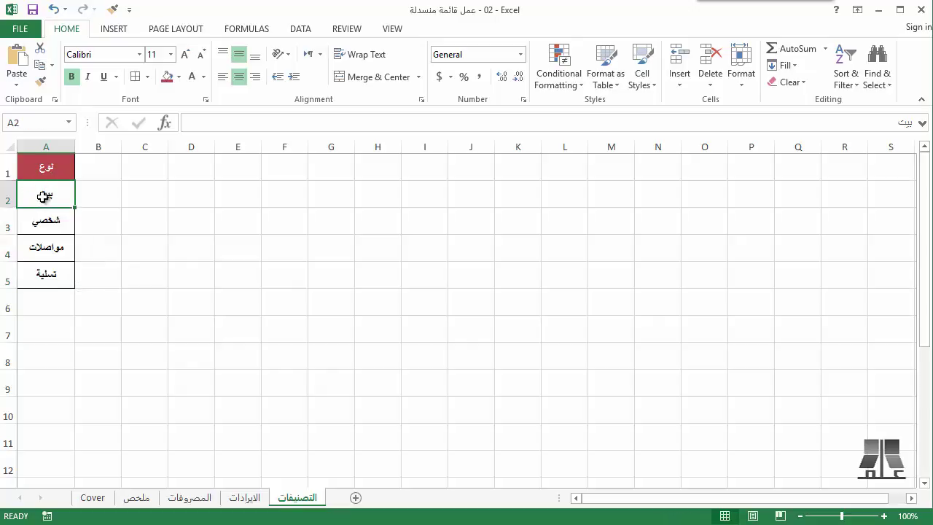
pyautogui.moveTo(46, 194); pyautogui.dragTo(48, 250)
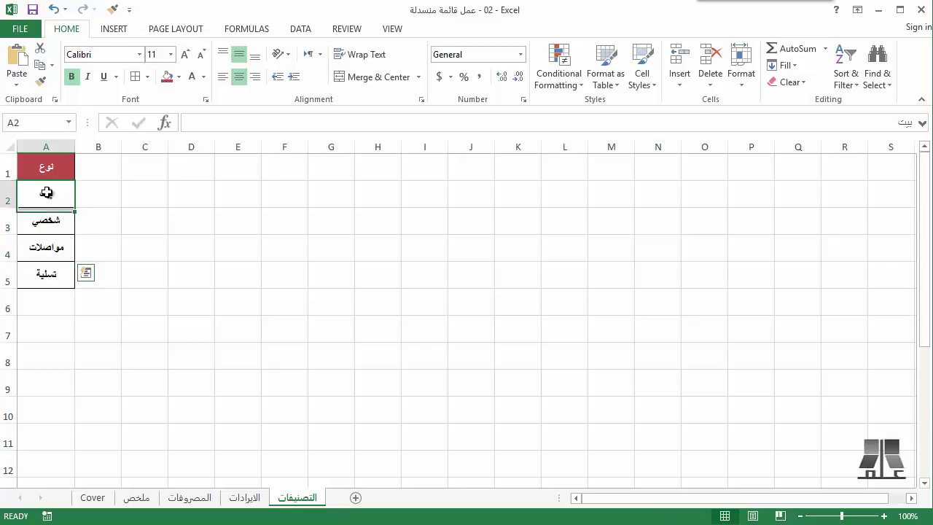
pyautogui.moveTo(45, 194); pyautogui.dragTo(46, 275)
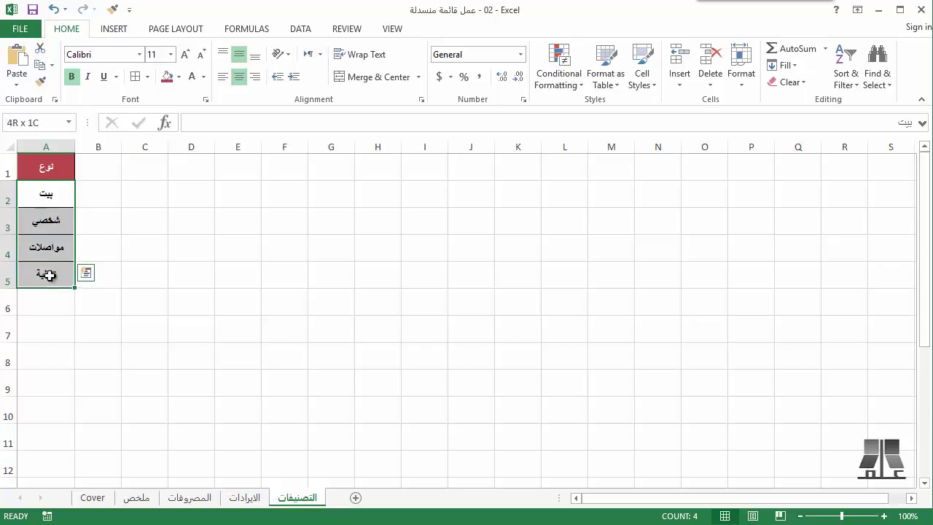
pyautogui.click(89, 250)
pyautogui.click(70, 124)
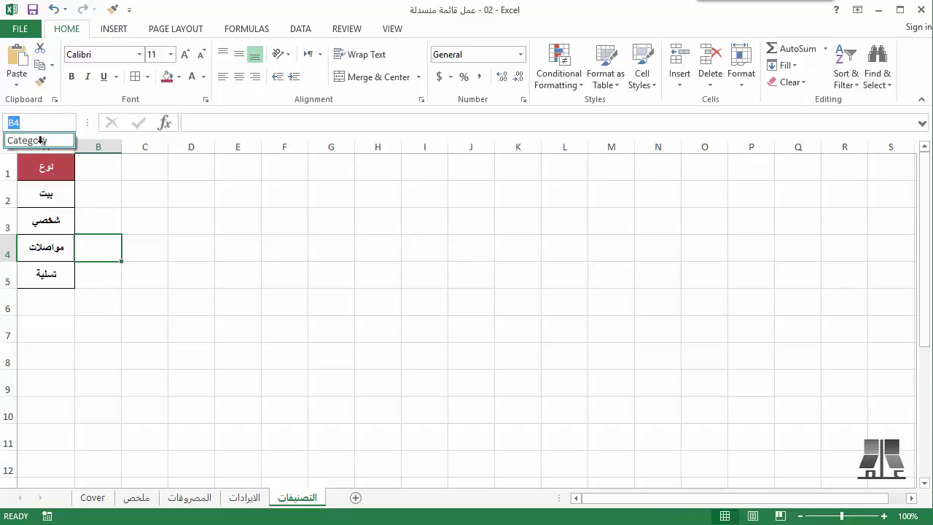
pyautogui.click(41, 140)
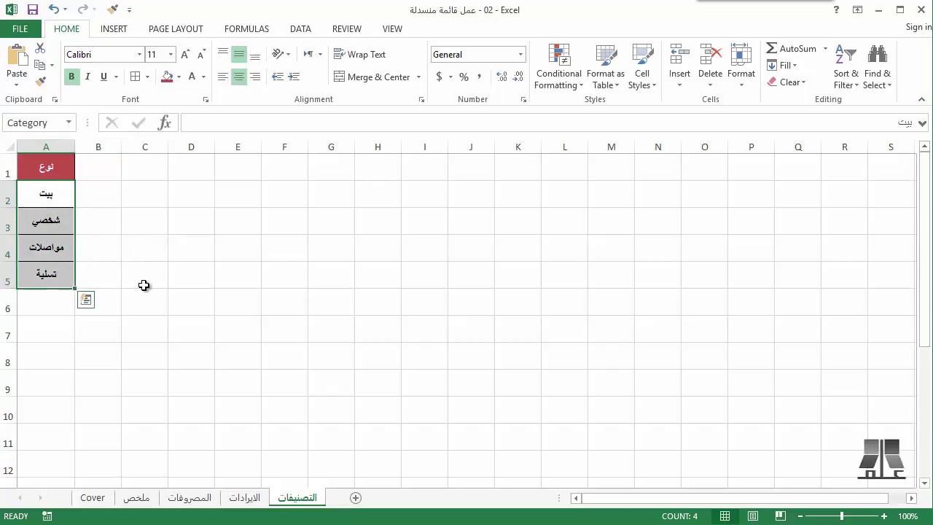
# - On the المصروفات sheet, select D9 and open Data Validation's Allow choices
pyautogui.click(201, 496)
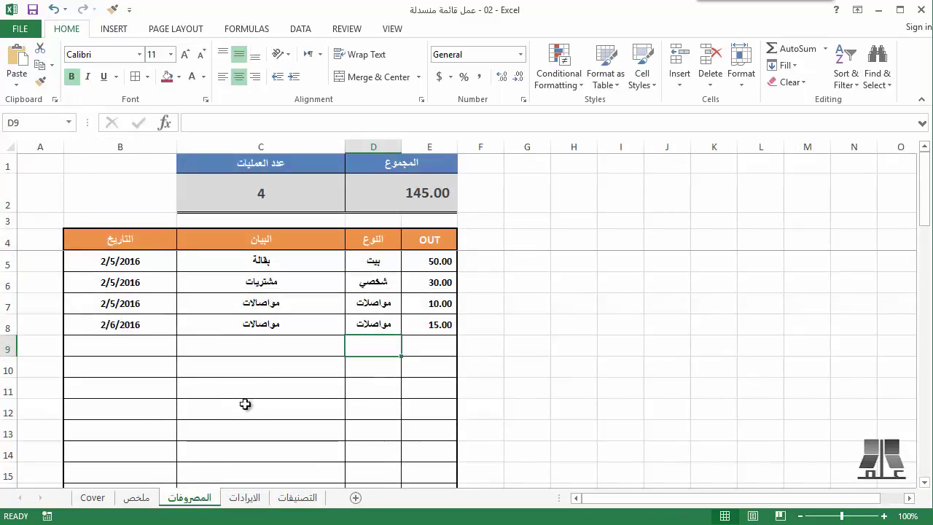
pyautogui.press('Up')
pyautogui.press('Up')
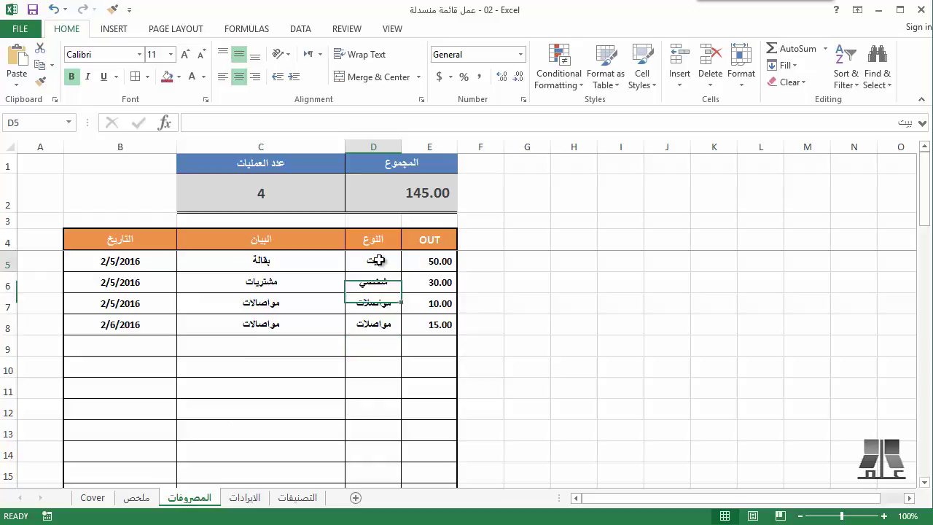
pyautogui.press('Up')
pyautogui.press('Up')
pyautogui.click(384, 344)
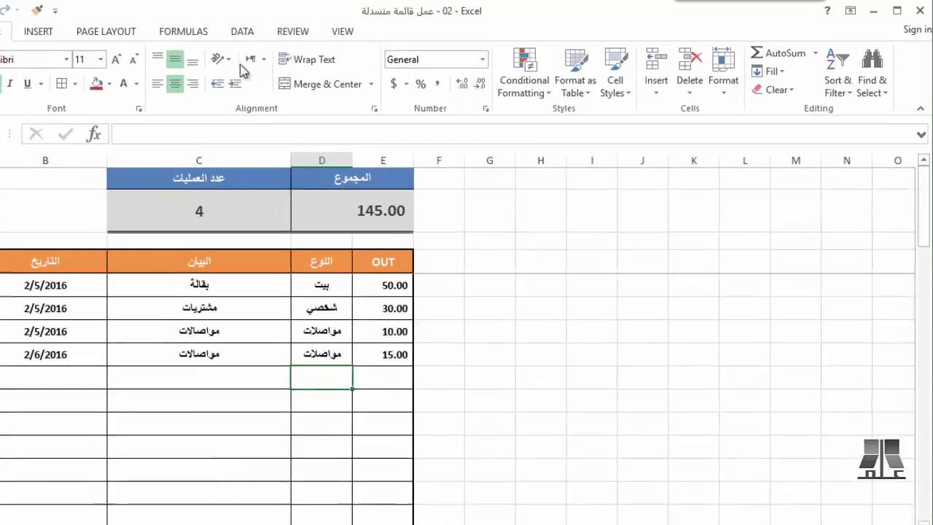
pyautogui.click(290, 30)
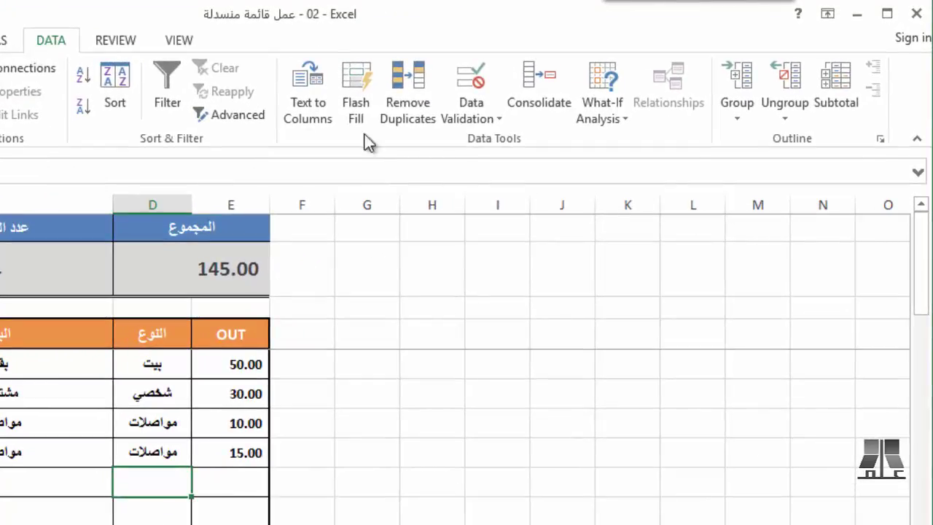
pyautogui.click(467, 86)
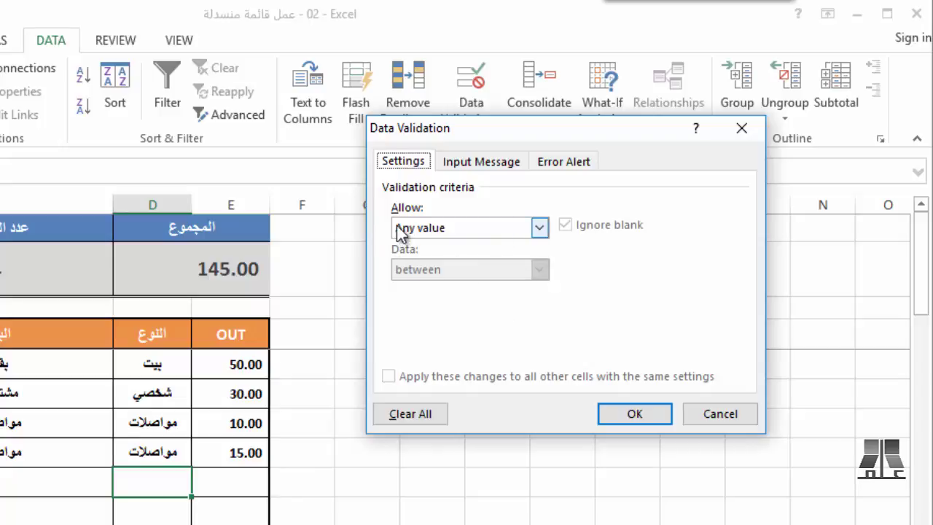
pyautogui.click(455, 231)
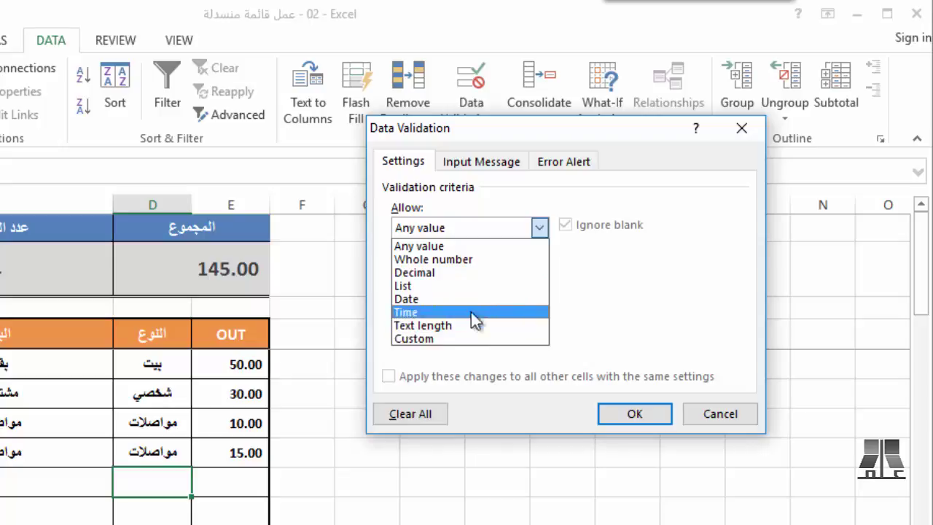
# - Allow a List and clear the mistakenly typed source text
pyautogui.click(435, 287)
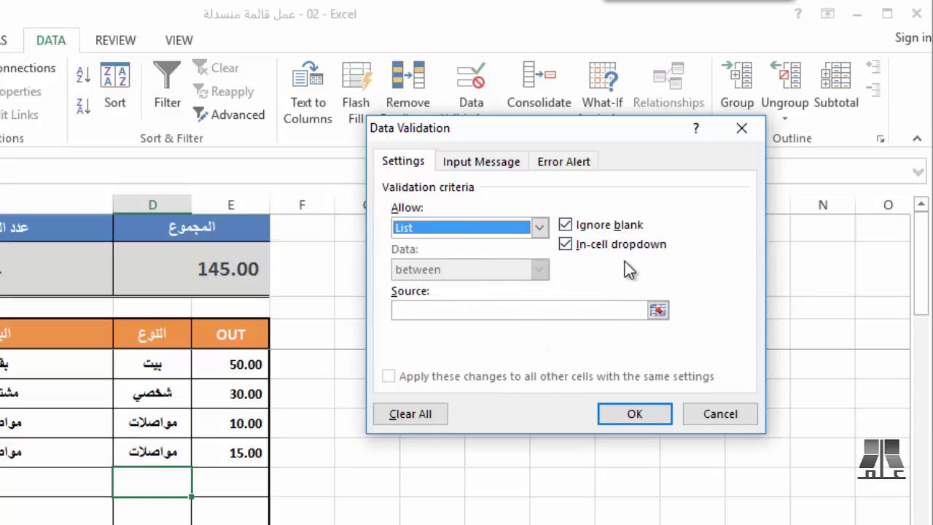
pyautogui.click(513, 311)
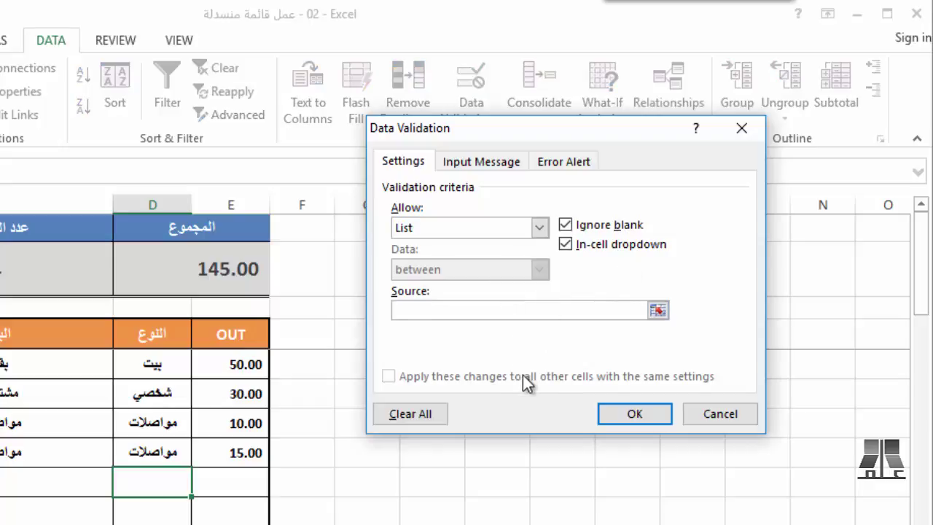
pyautogui.write('=C')
pyautogui.write('ateg')
pyautogui.write('ory')
pyautogui.hotkey('shift', 'Left')
pyautogui.hotkey('shift', 'Left')
pyautogui.hotkey('shift', 'Left')
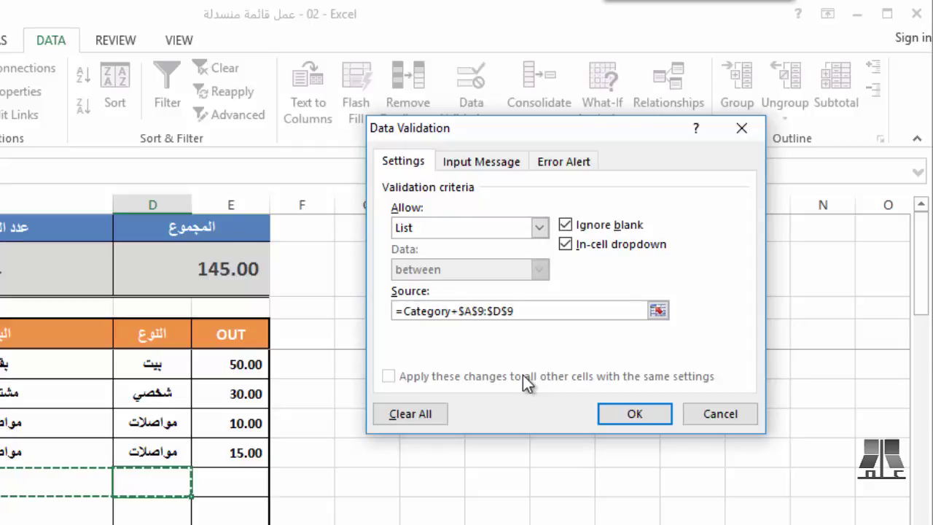
pyautogui.hotkey('shift', 'Right')
pyautogui.hotkey('shift', 'Right')
pyautogui.hotkey('shift', 'Right')
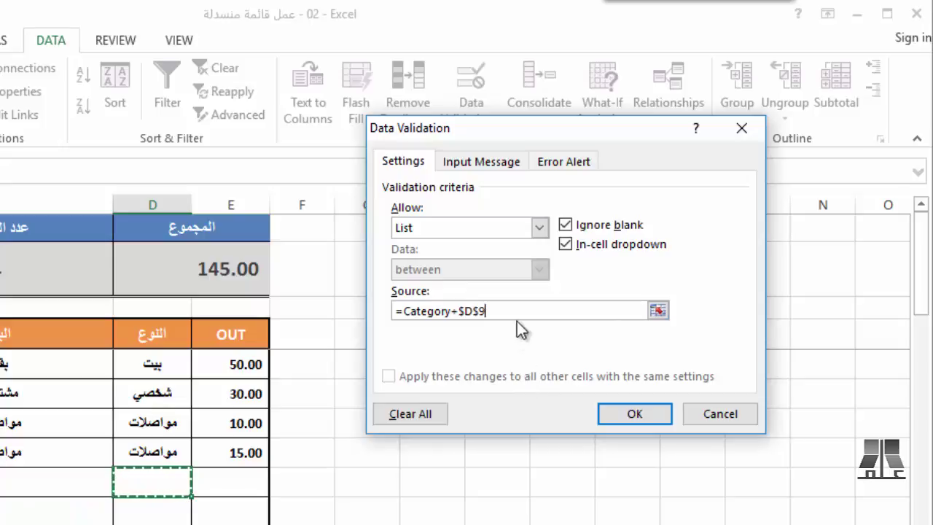
pyautogui.moveTo(508, 312); pyautogui.dragTo(398, 311)
pyautogui.press('BackSpace')
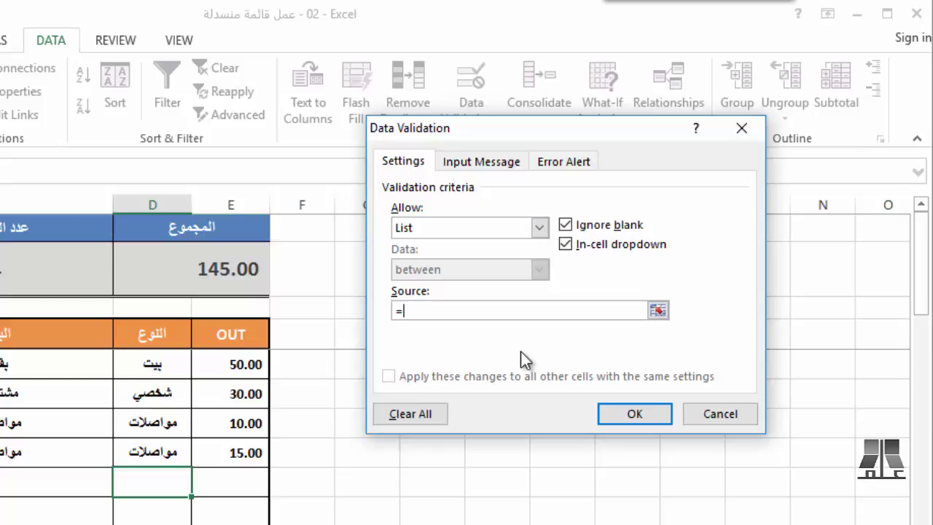
# - Paste the Category name via F3 so the source reads =Category
pyautogui.press('F3')
pyautogui.moveTo(368, 264); pyautogui.dragTo(179, 128)
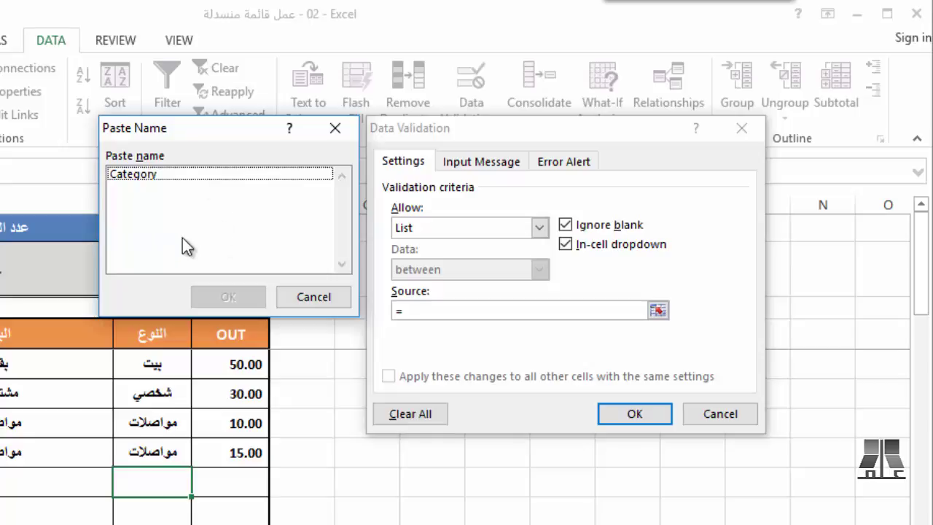
pyautogui.click(149, 180)
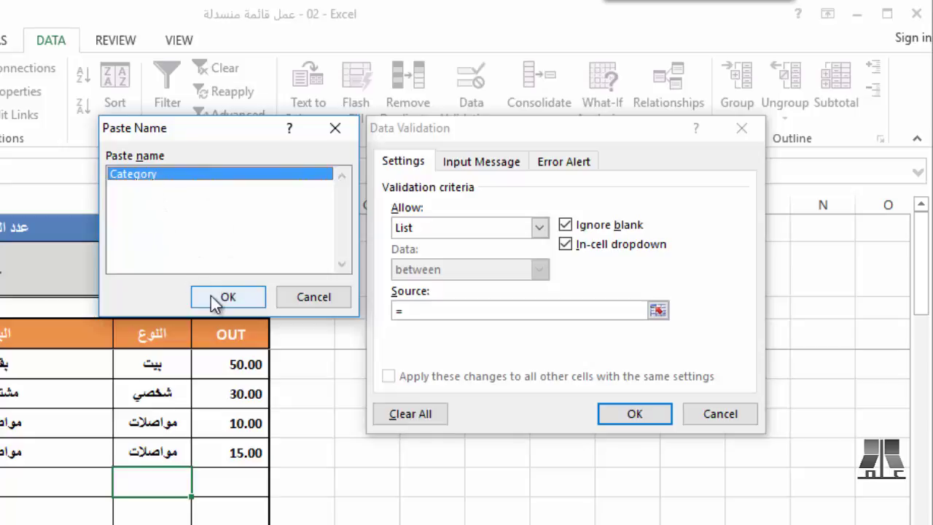
pyautogui.click(211, 295)
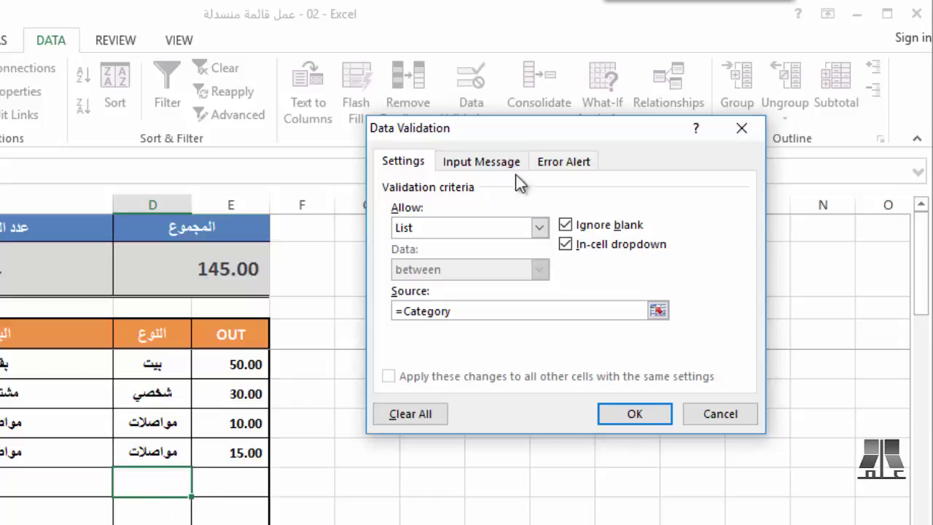
# - Title the input message 'الرجاء ادخال نوع المصروف', keeping 'Show input message' enabled
pyautogui.click(481, 161)
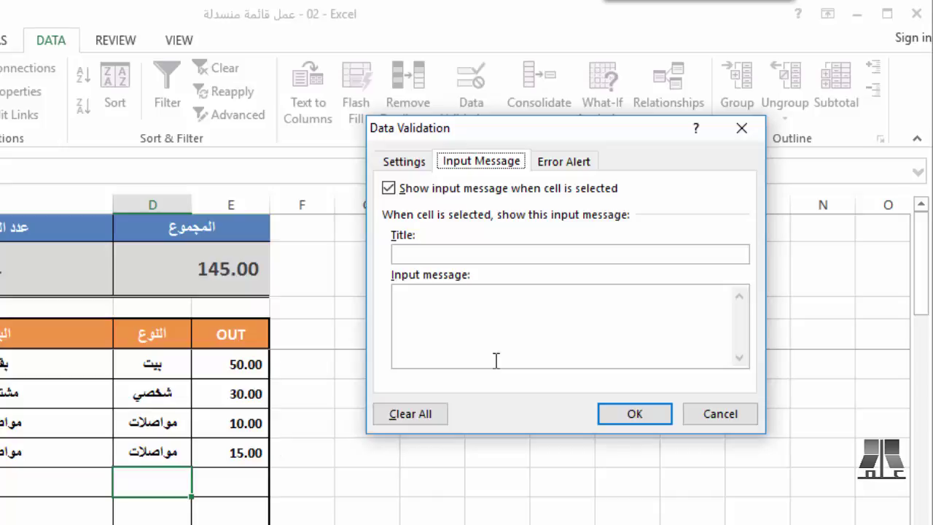
pyautogui.click(469, 249)
pyautogui.write('الرجاء ادخال نوع المصروف')
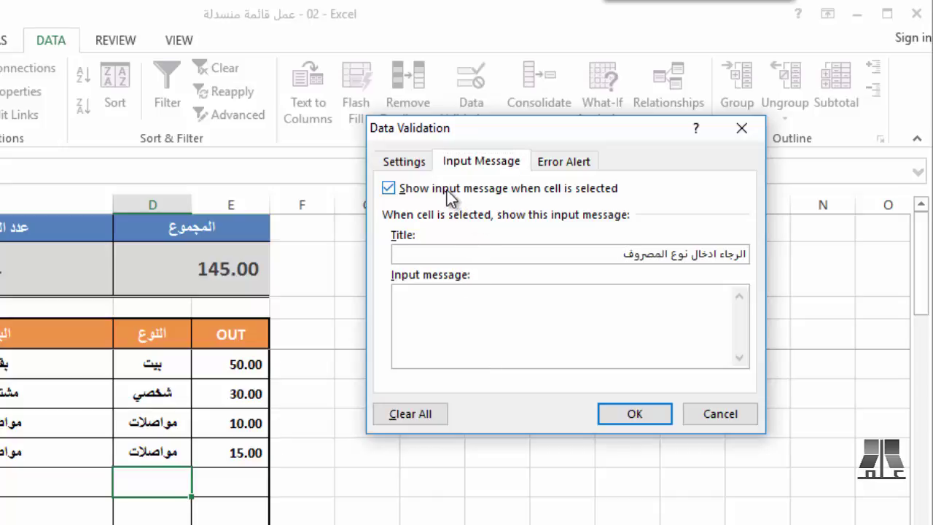
pyautogui.click(447, 190)
pyautogui.click(446, 191)
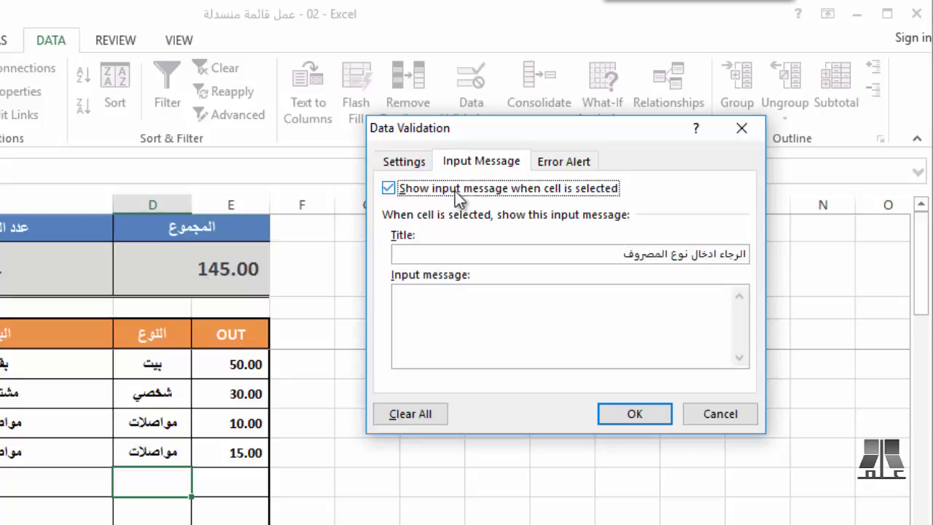
pyautogui.click(622, 254)
pyautogui.click(564, 160)
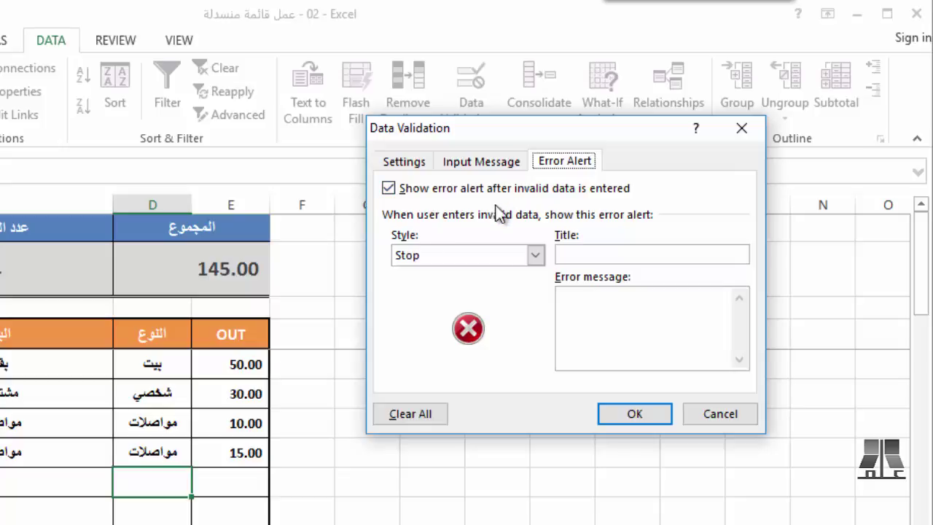
# - Set the error alert style to Stop after trying Warning and Information
pyautogui.click(514, 255)
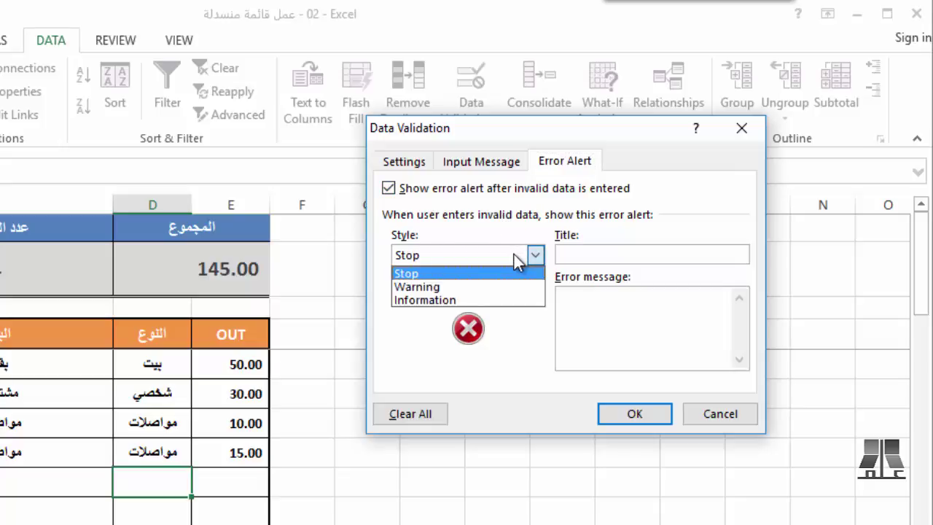
pyautogui.click(485, 286)
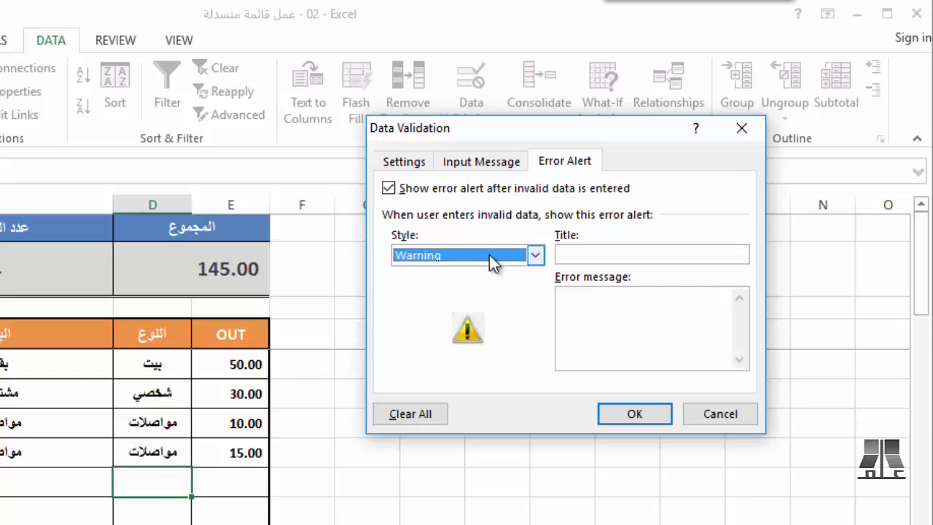
pyautogui.click(489, 255)
pyautogui.click(475, 301)
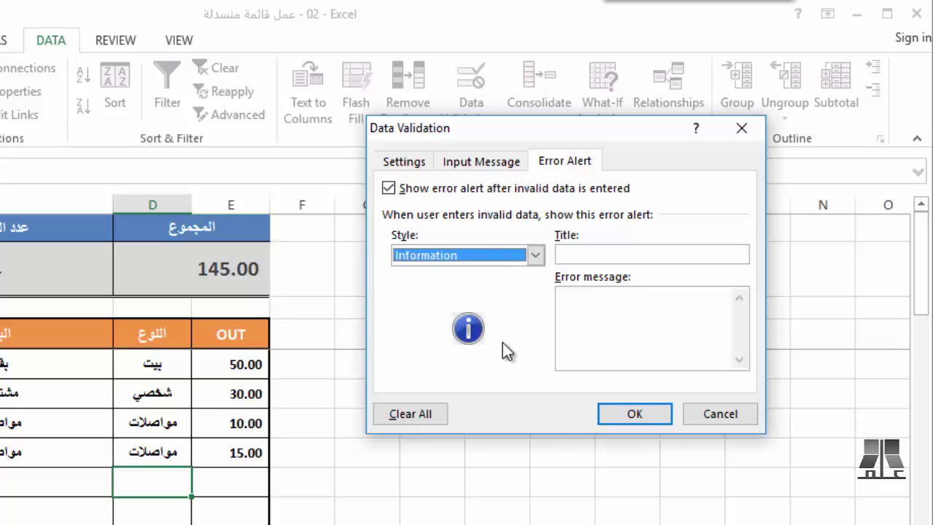
pyautogui.click(481, 262)
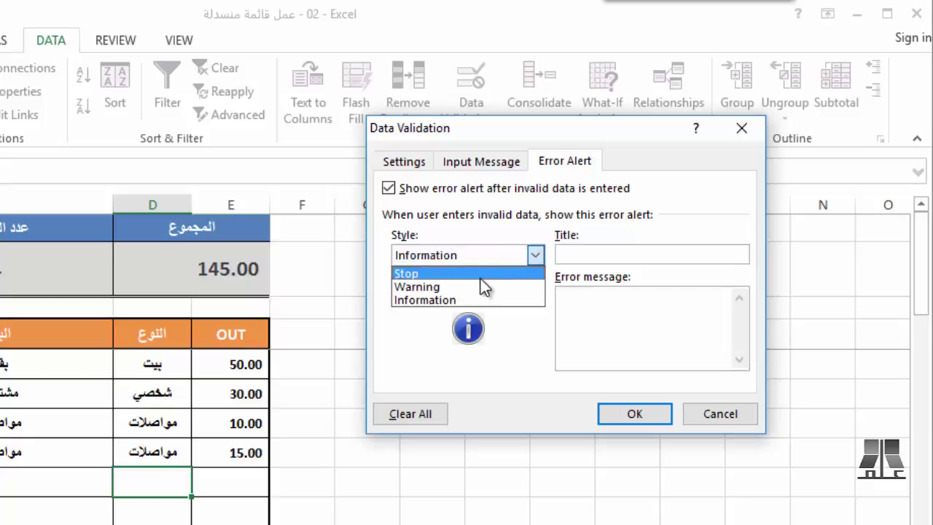
pyautogui.click(481, 277)
# - Type an error alert title starting 'الرجاء الاختيار من القائمة' and apply the validation to D9
pyautogui.click(590, 254)
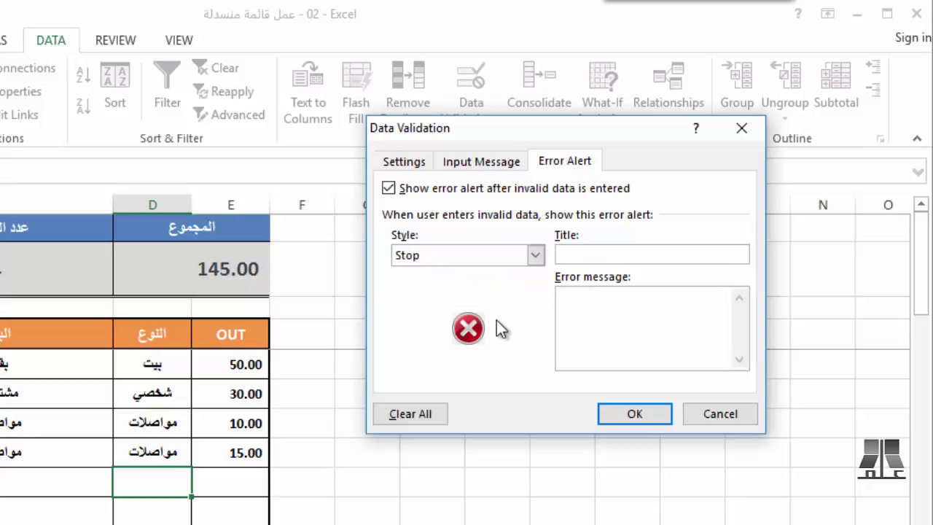
pyautogui.write('الرجاء الاختيار من القائمة')
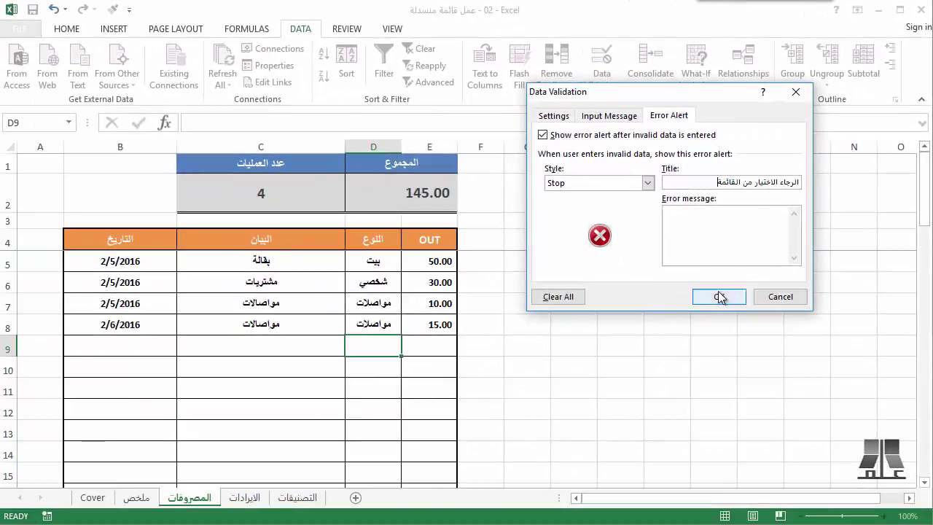
pyautogui.click(699, 323)
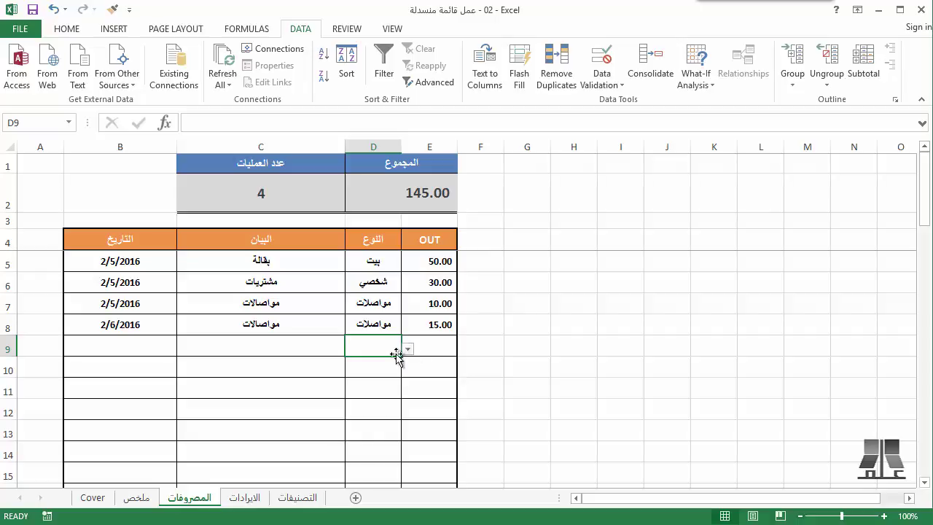
pyautogui.click(408, 349)
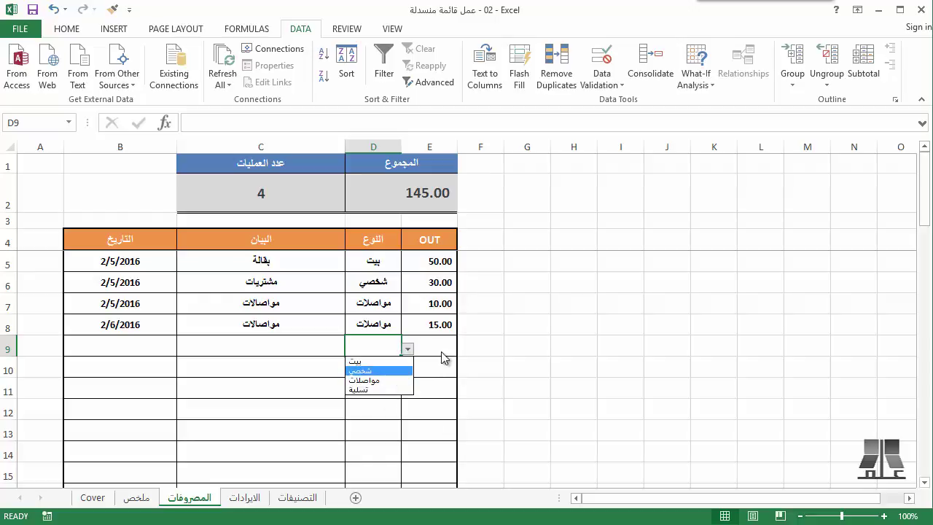
pyautogui.click(376, 360)
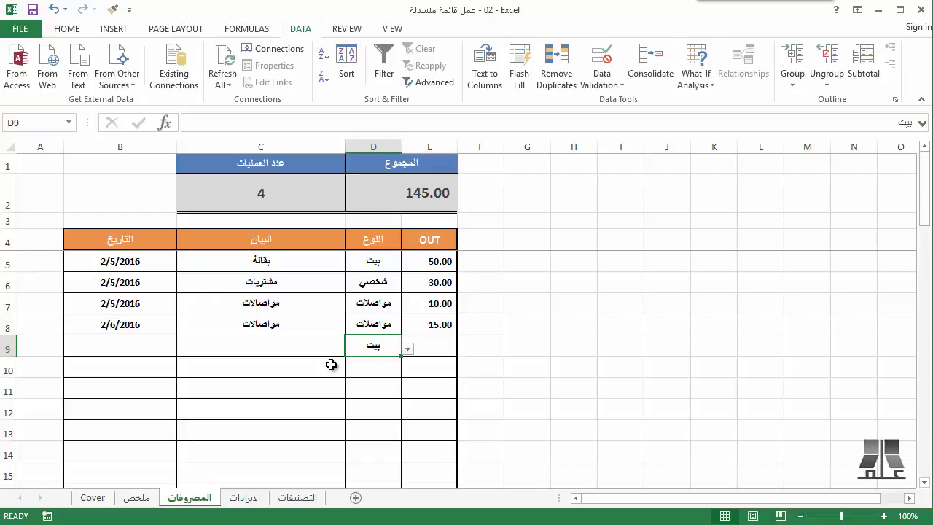
pyautogui.press('F2')
pyautogui.write('ي')
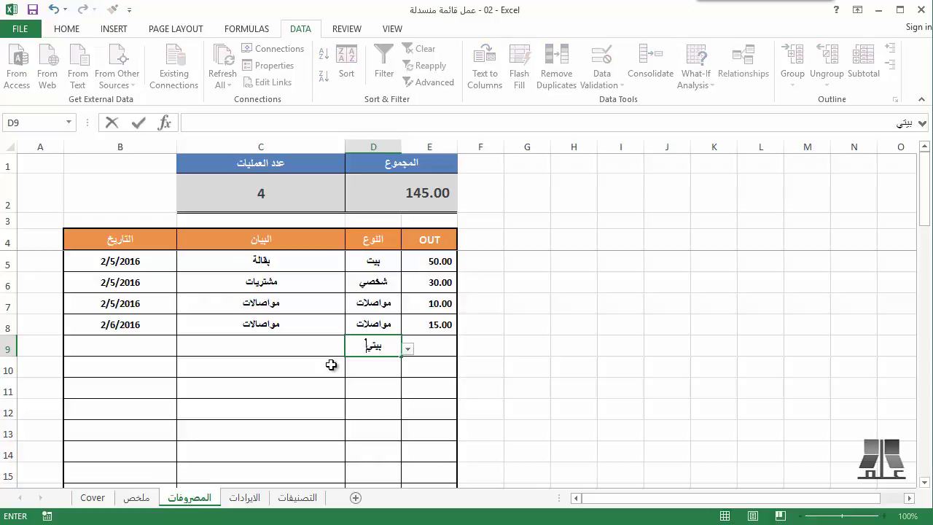
pyautogui.press('Return')
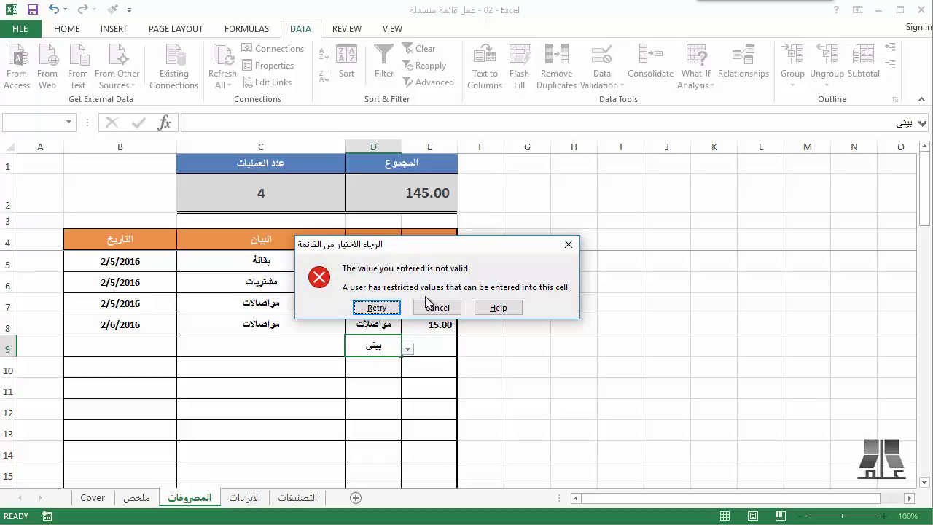
pyautogui.click(390, 307)
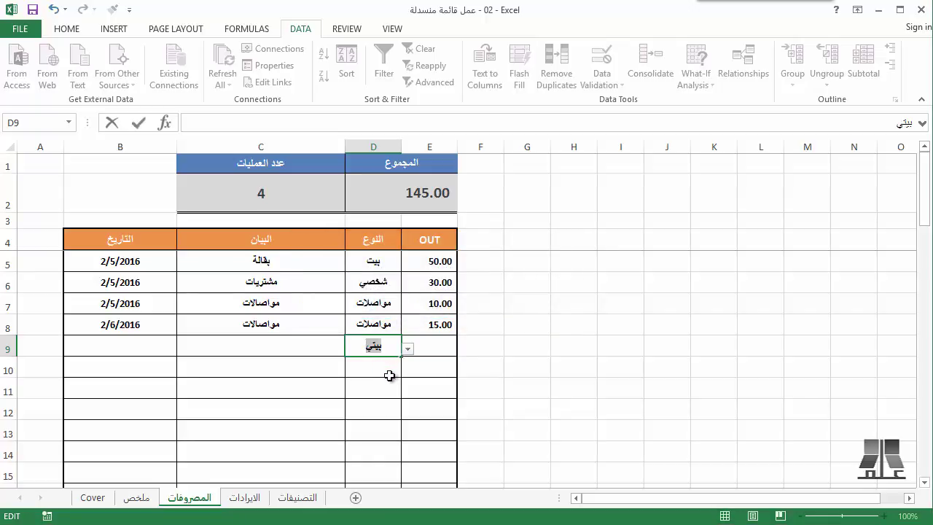
pyautogui.write('بيت')
pyautogui.press('Return')
pyautogui.press('Up')
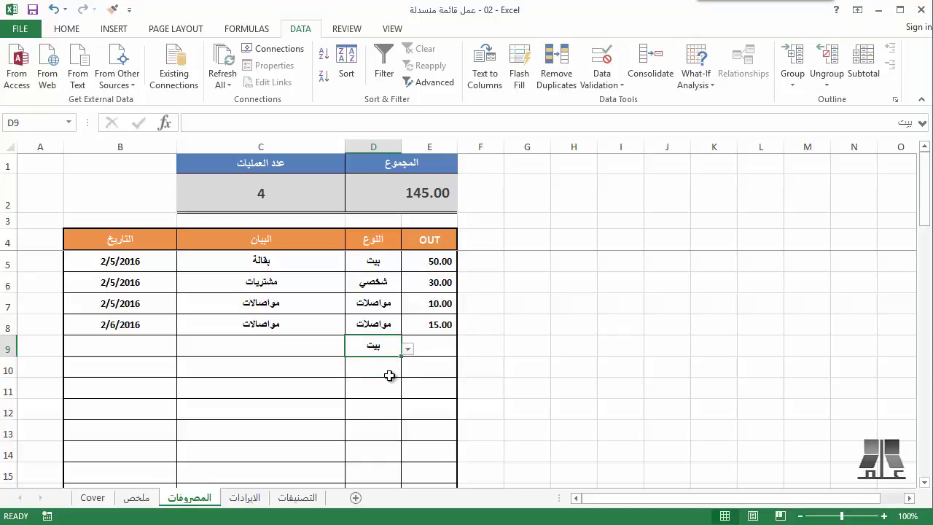
pyautogui.hotkey('alt', 'Down')
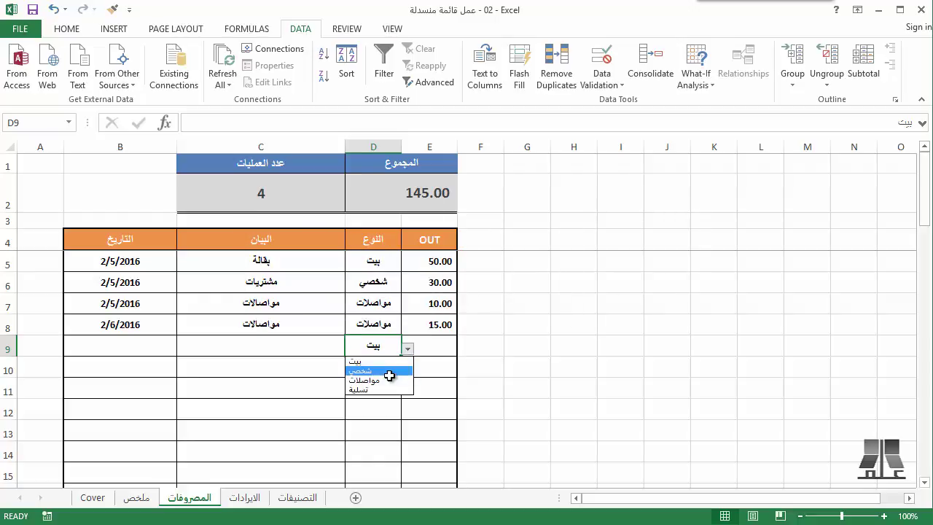
pyautogui.click(389, 377)
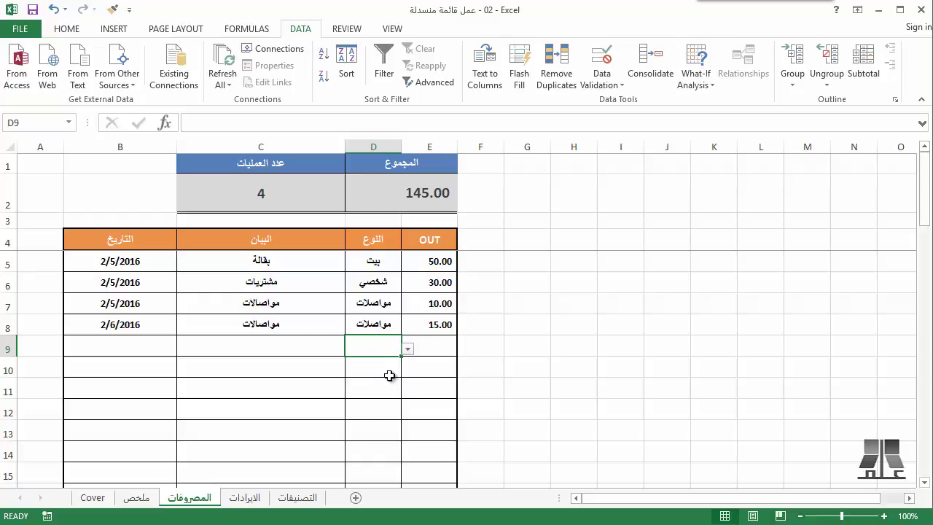
pyautogui.press('Left')
pyautogui.press('Right')
pyautogui.hotkey('alt', 'Down')
pyautogui.click(390, 375)
pyautogui.write('تنن')
pyautogui.press('Return')
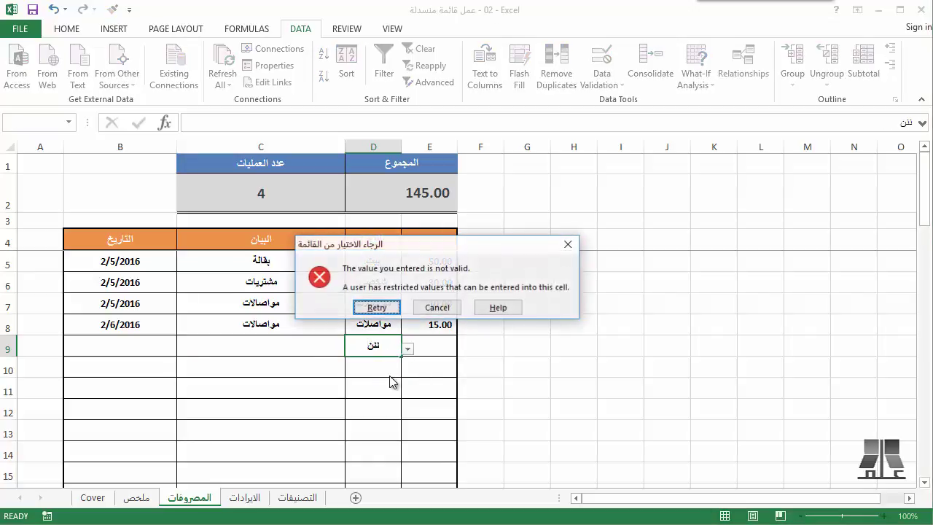
pyautogui.press('Return')
pyautogui.press('BackSpace')
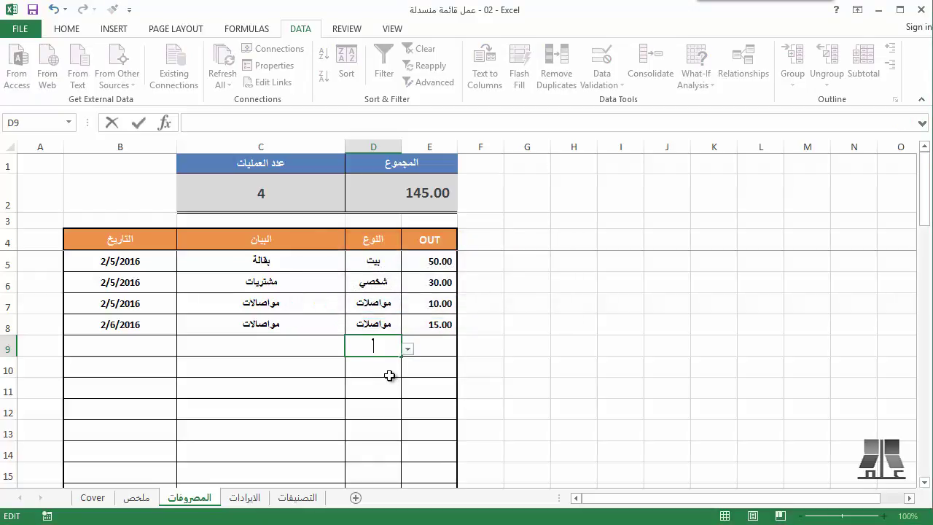
pyautogui.press('Return')
pyautogui.press('Up')
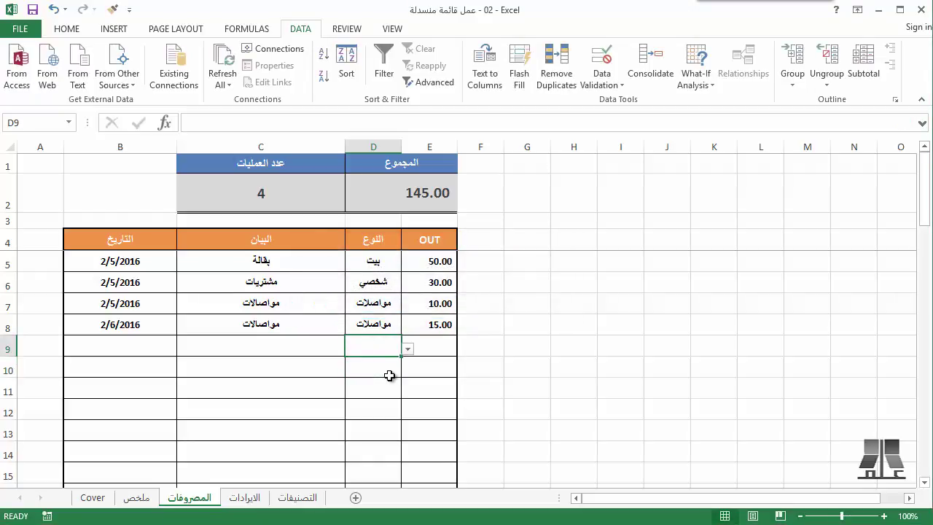
pyautogui.click(596, 63)
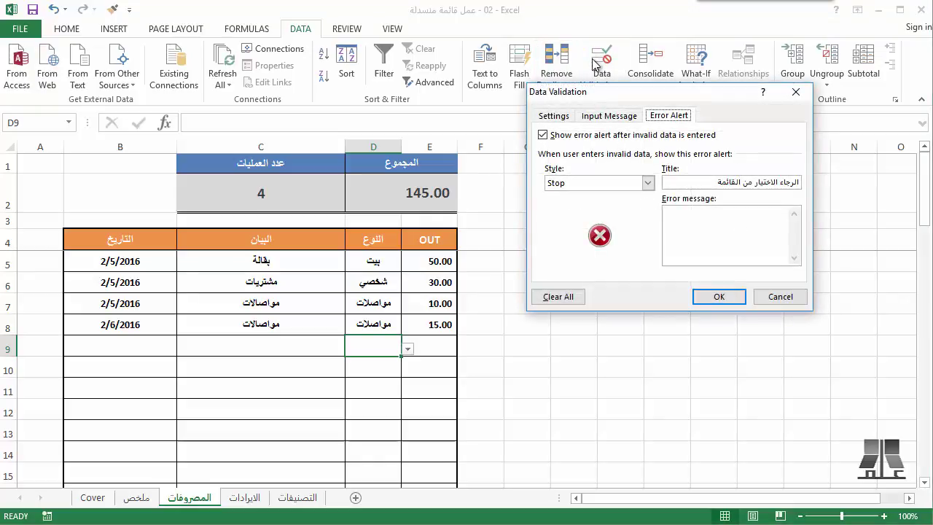
pyautogui.click(552, 117)
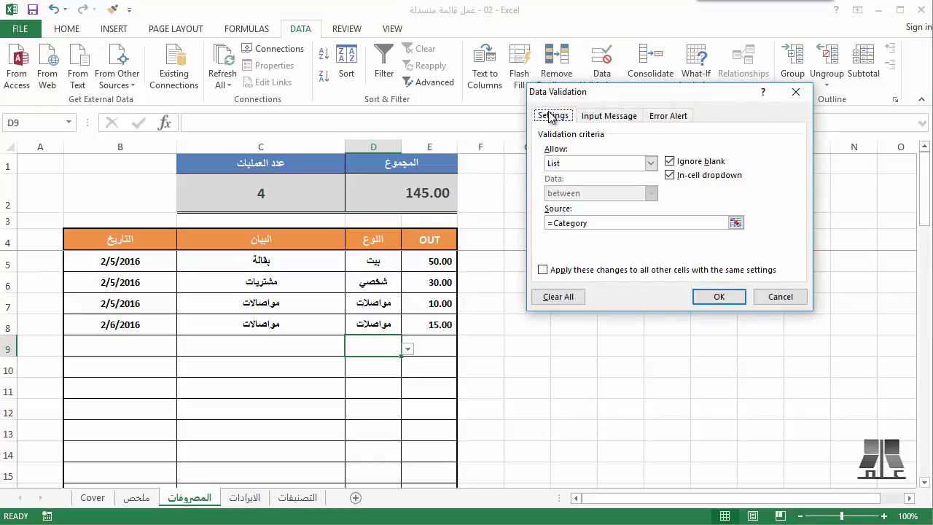
pyautogui.click(683, 164)
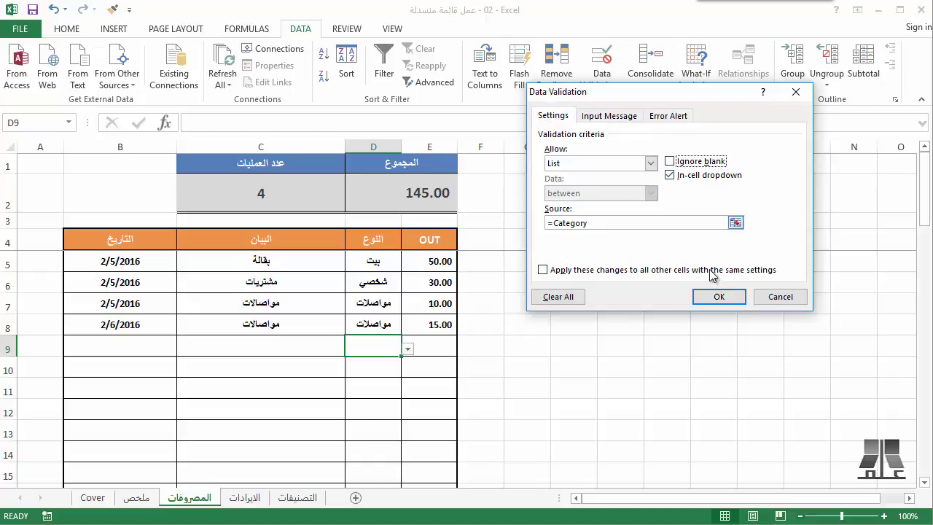
pyautogui.click(715, 295)
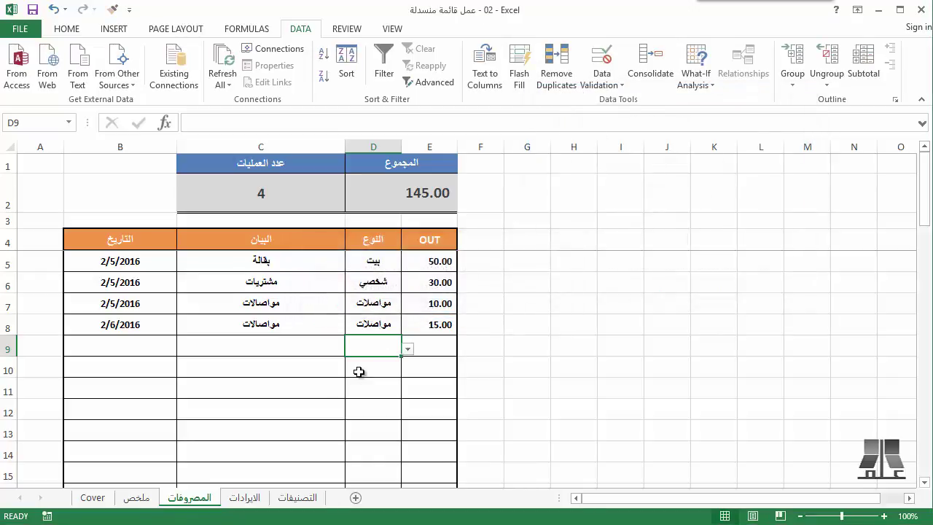
pyautogui.write('لن')
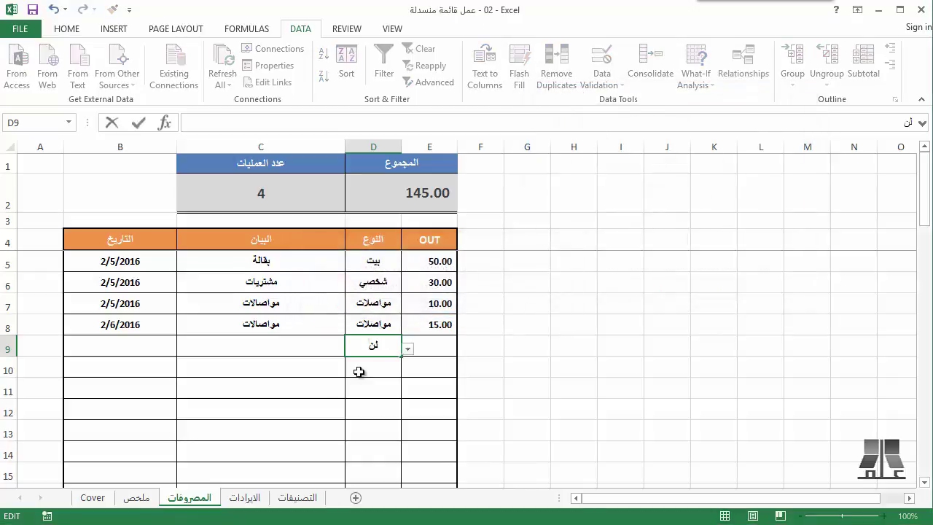
pyautogui.write('قم')
pyautogui.press('BackSpace')
pyautogui.press('BackSpace')
pyautogui.press('BackSpace')
pyautogui.press('BackSpace')
pyautogui.press('Return')
pyautogui.press('Tab')
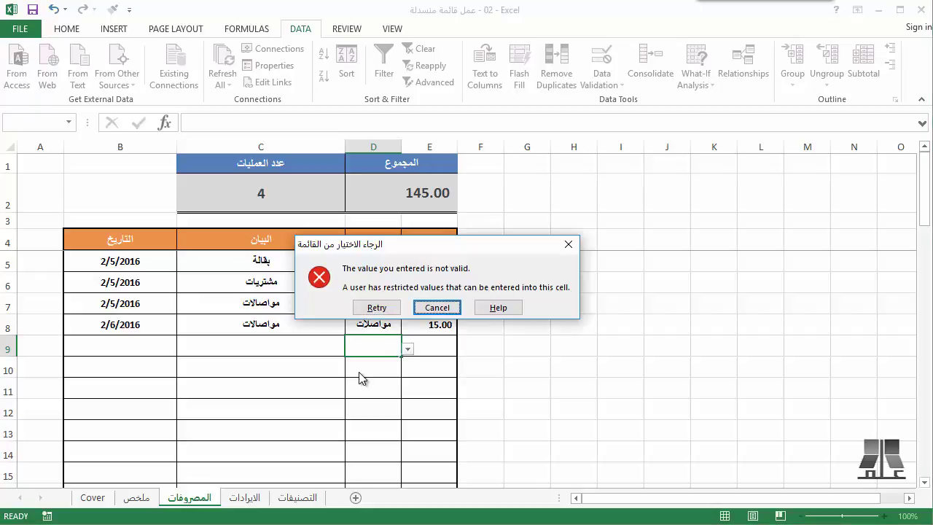
pyautogui.press('Return')
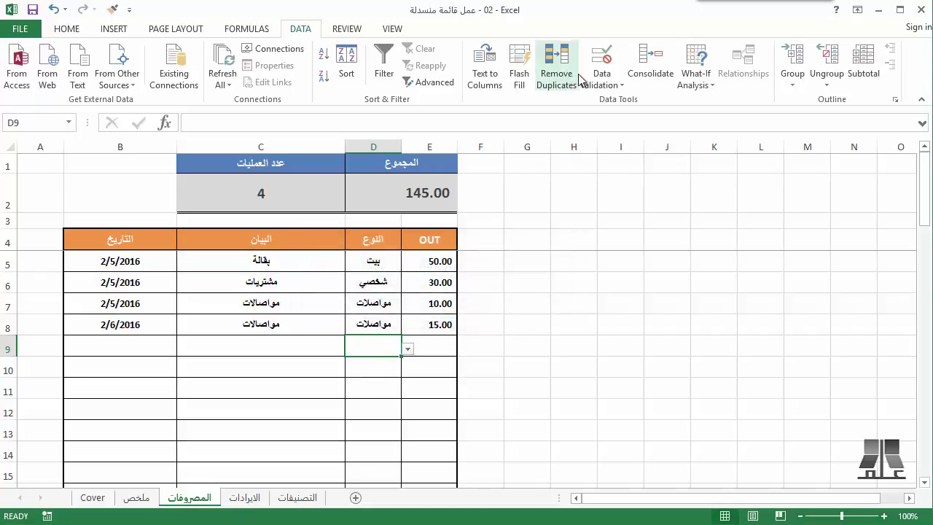
pyautogui.click(601, 59)
pyautogui.click(683, 162)
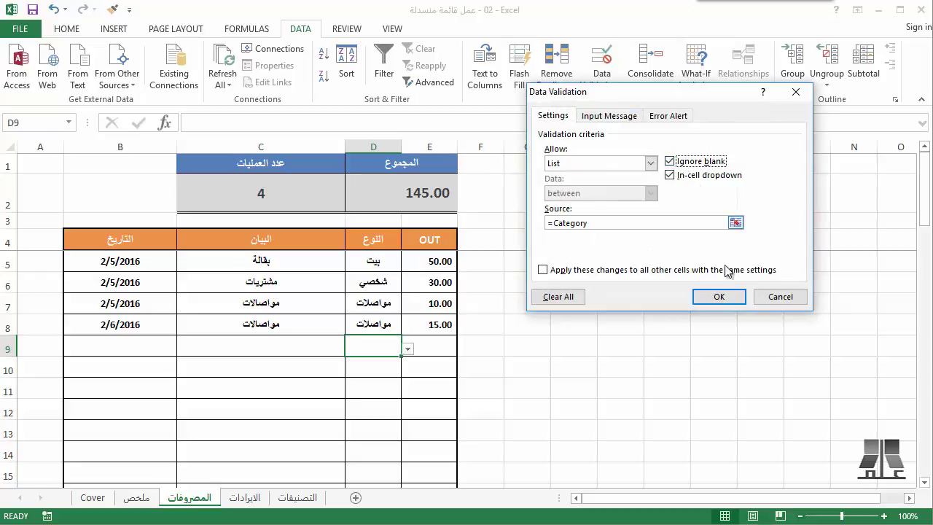
pyautogui.click(716, 305)
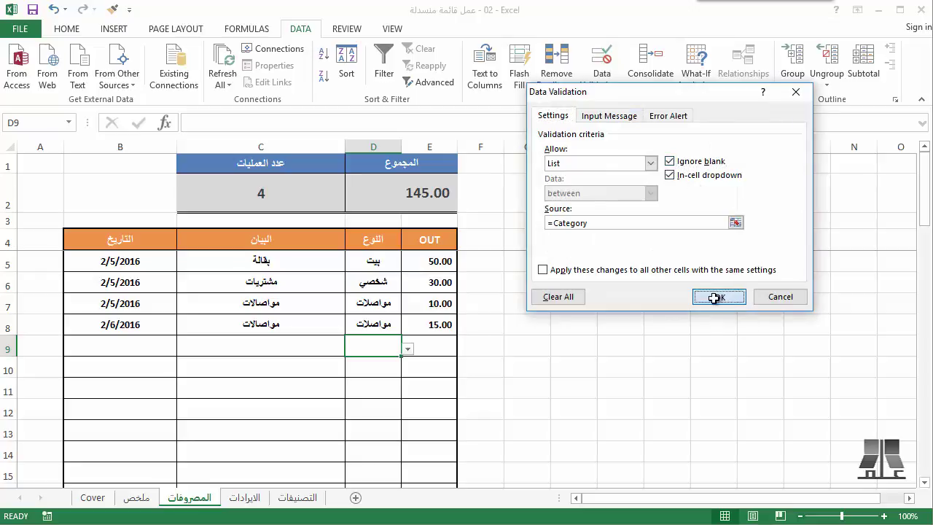